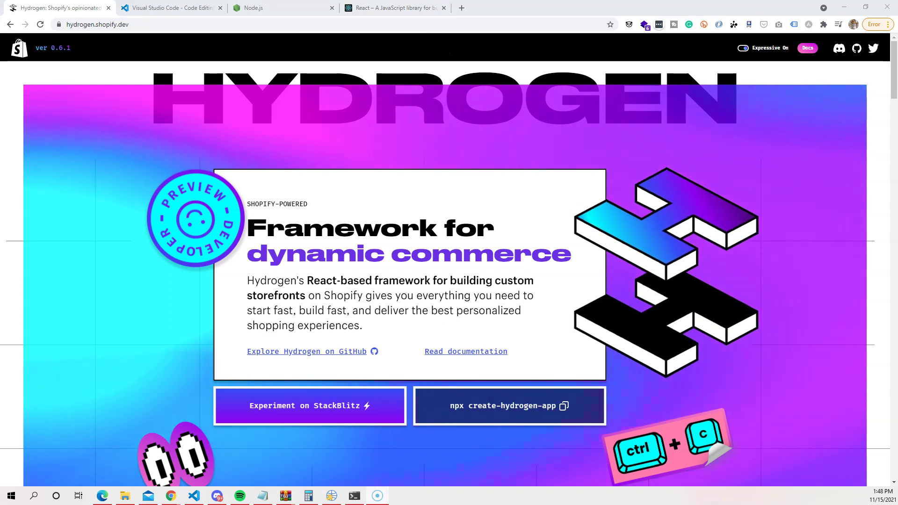
Step: Load shopify.com/partners in a new browser tab
{"action": "left_click", "coordinate": [462, 7]}
{"action": "type", "text": "partners.shopify.com"}
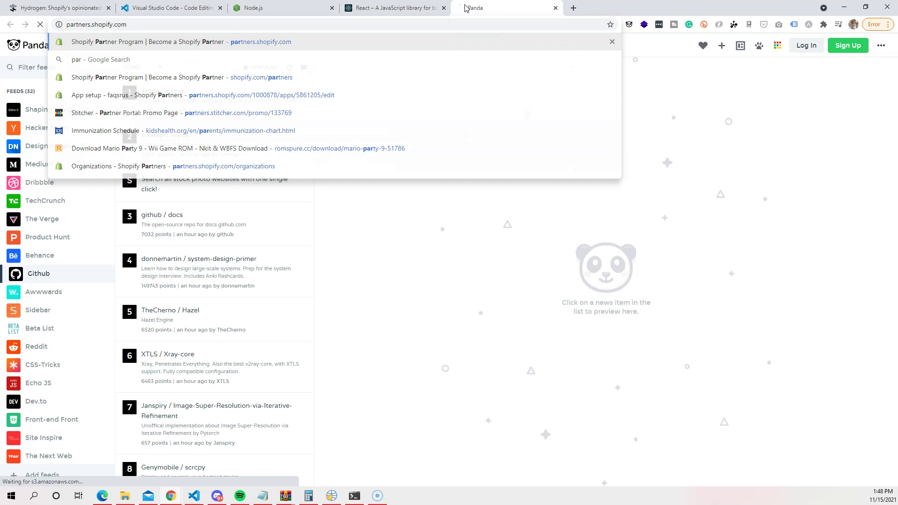
{"action": "key", "text": "Return"}
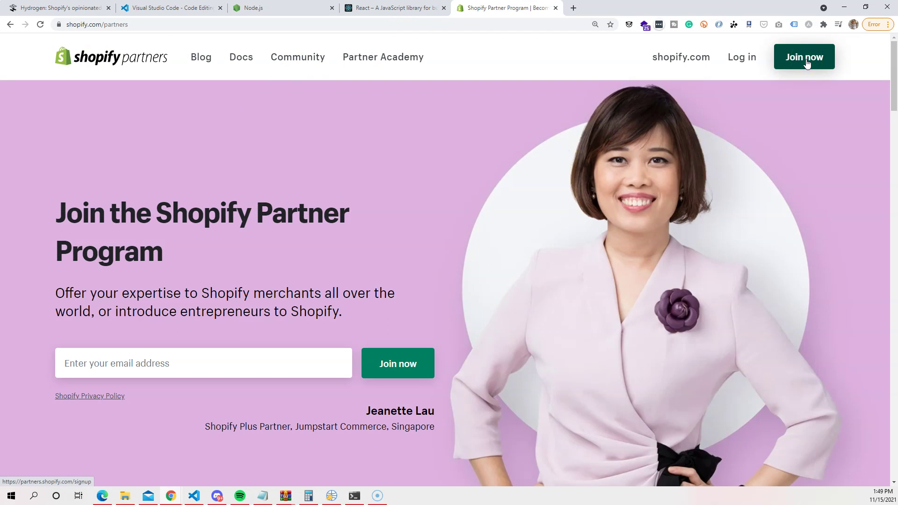
Step: Log in with the CodingPhase partner account and show its Stores list
{"action": "left_click", "coordinate": [23, 482]}
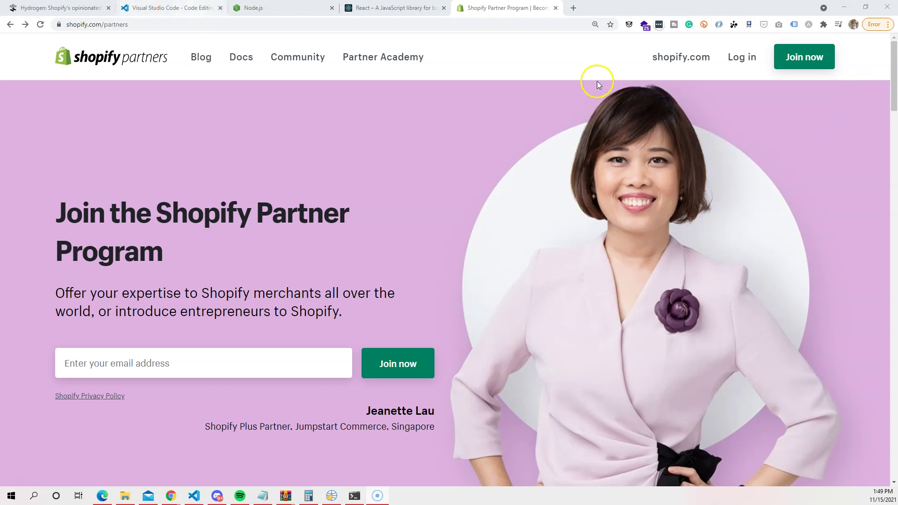
{"action": "left_click", "coordinate": [748, 59]}
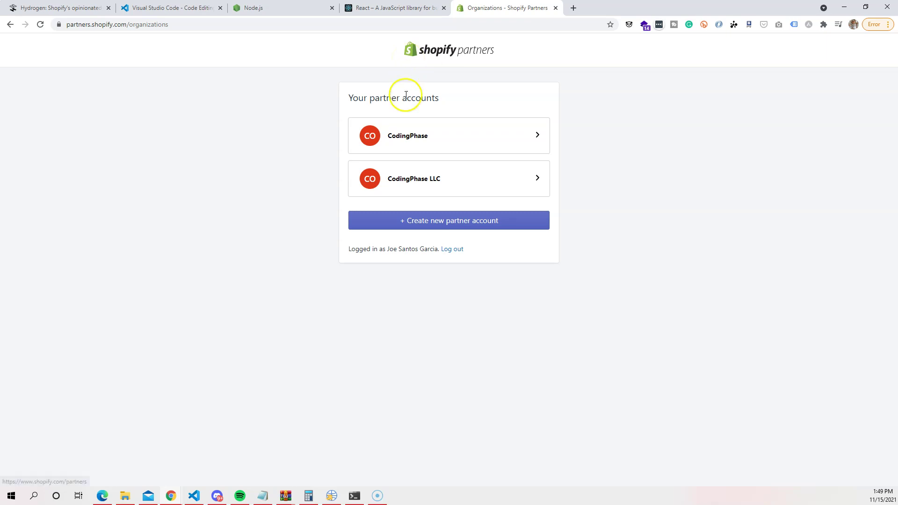
{"action": "left_click", "coordinate": [395, 127]}
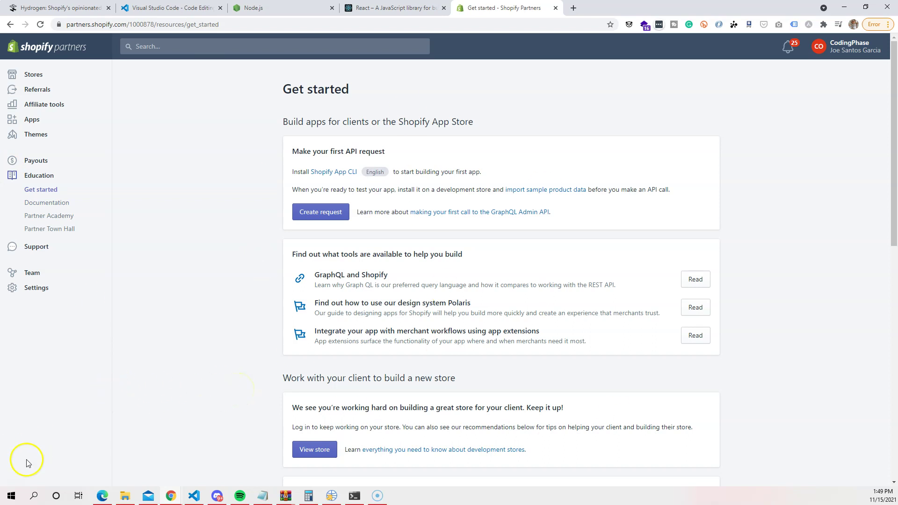
{"action": "left_click", "coordinate": [18, 483]}
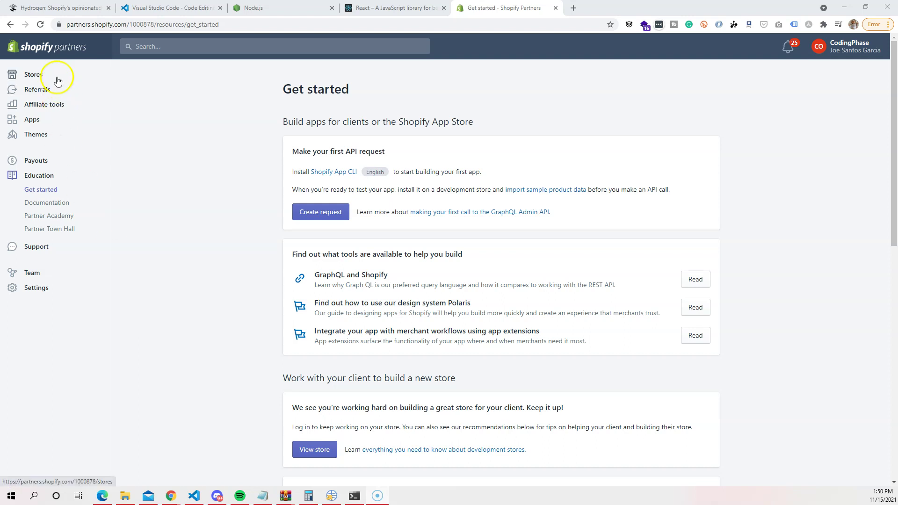
{"action": "left_click", "coordinate": [34, 79]}
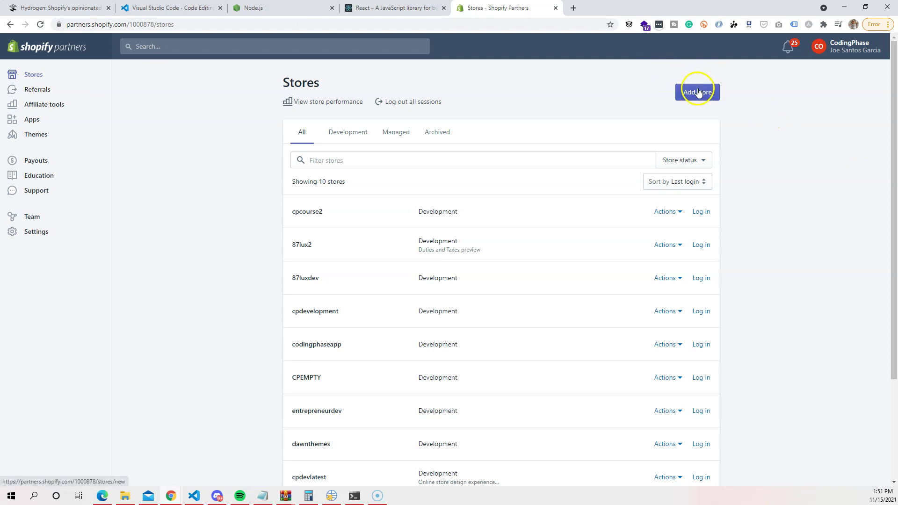
Step: Fill the Add store form for a development store named cphydrogen
{"action": "left_click", "coordinate": [444, 139]}
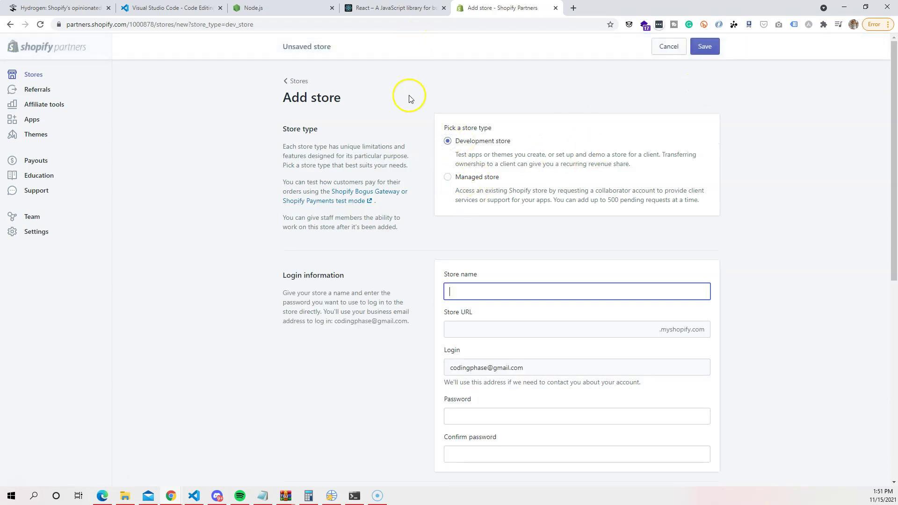
{"action": "type", "text": "cp"}
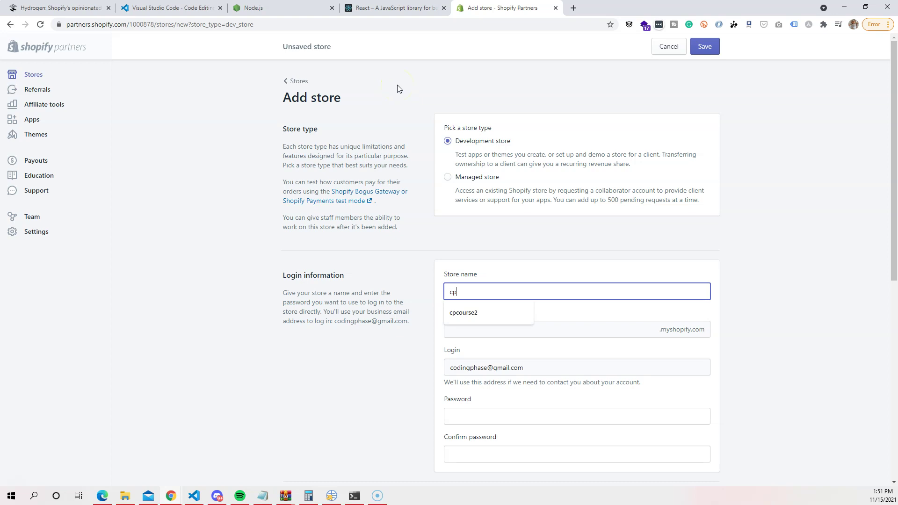
{"action": "type", "text": "hydrogen"}
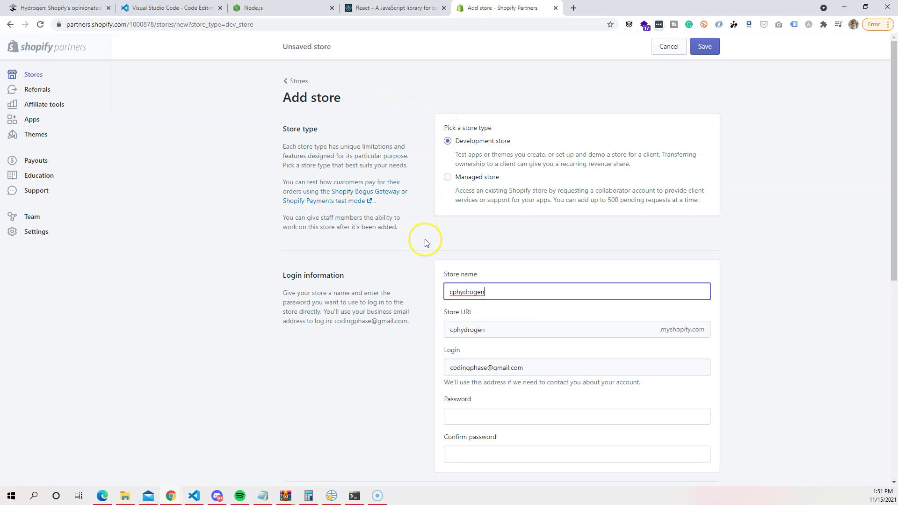
{"action": "left_click", "coordinate": [428, 241]}
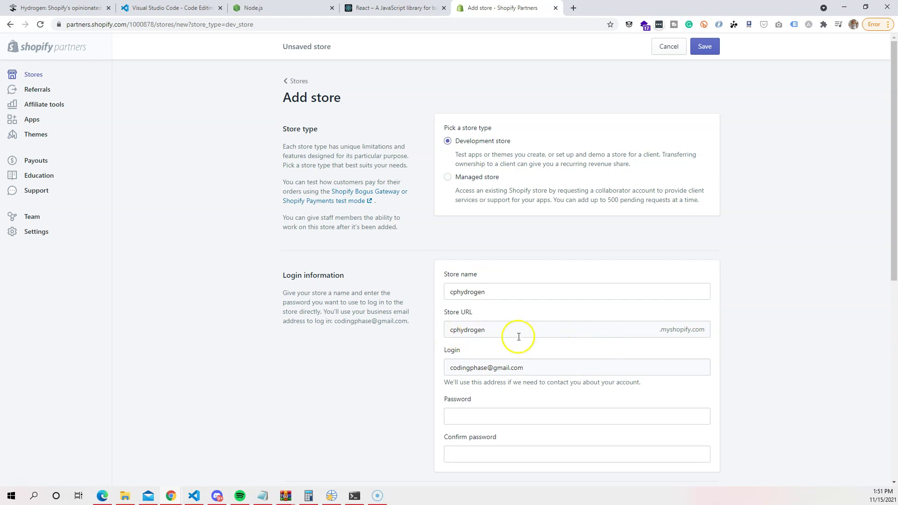
{"action": "scroll", "coordinate": [465, 295], "scroll_direction": "down", "scroll_amount": 2}
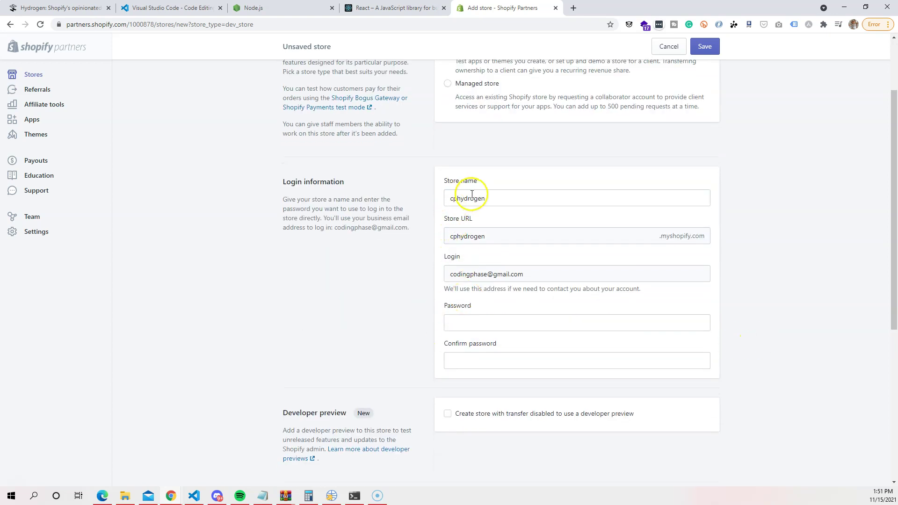
{"action": "scroll", "coordinate": [557, 387], "scroll_direction": "down", "scroll_amount": 2}
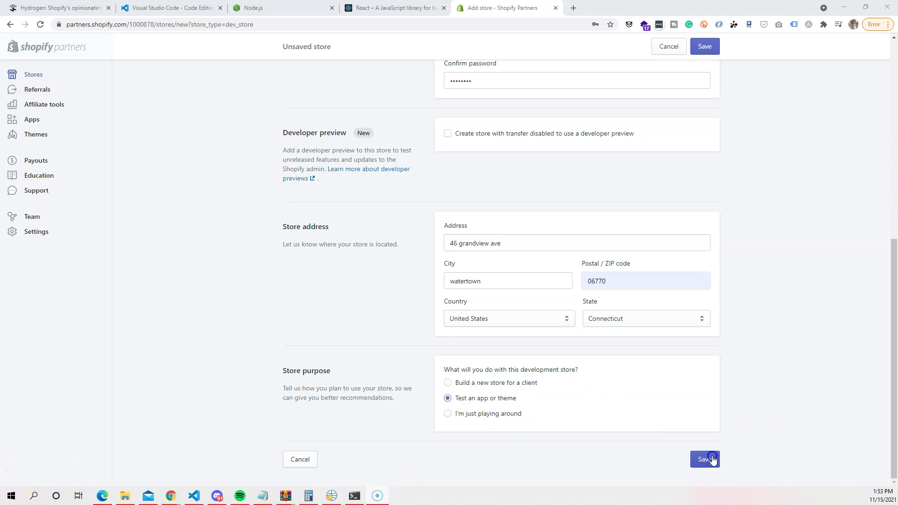
Step: Save the form to create the cphydrogen development store
{"action": "left_click", "coordinate": [705, 459]}
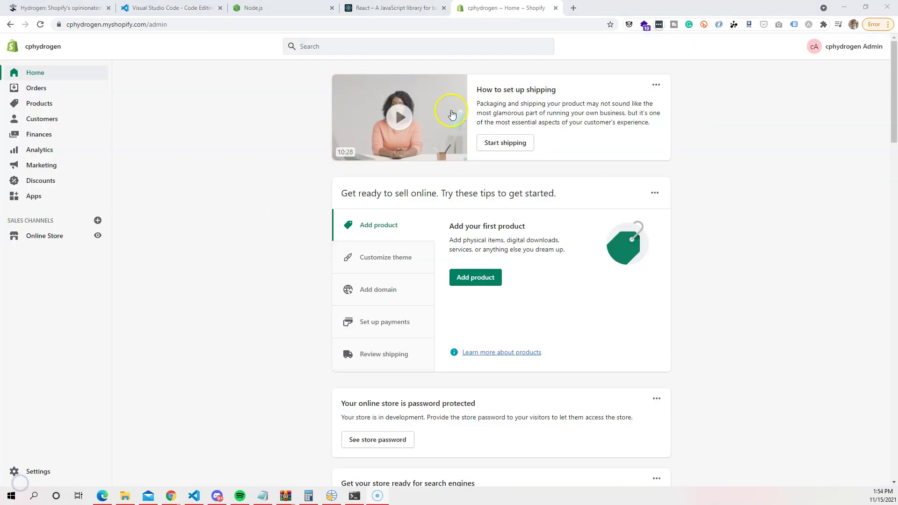
{"action": "scroll", "coordinate": [311, 309], "scroll_direction": "down", "scroll_amount": 10}
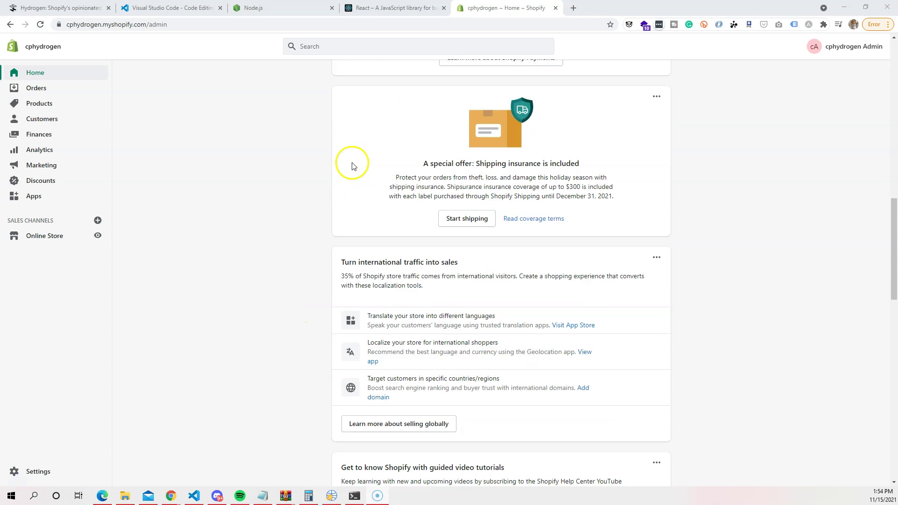
{"action": "scroll", "coordinate": [350, 174], "scroll_direction": "down", "scroll_amount": 8}
{"action": "scroll", "coordinate": [234, 210], "scroll_direction": "up", "scroll_amount": 9}
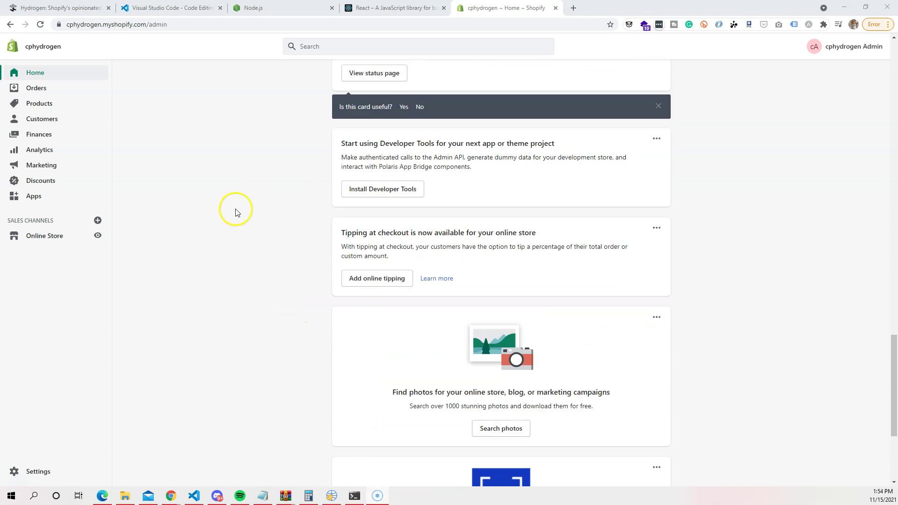
{"action": "scroll", "coordinate": [235, 213], "scroll_direction": "up", "scroll_amount": 5}
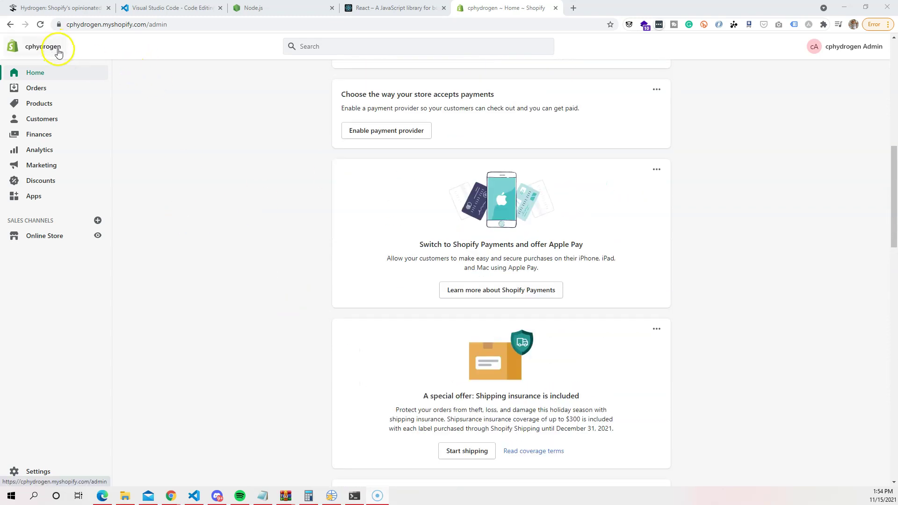
Step: Preview the cphydrogen storefront in a new tab, then return to the admin home
{"action": "left_click", "coordinate": [97, 237]}
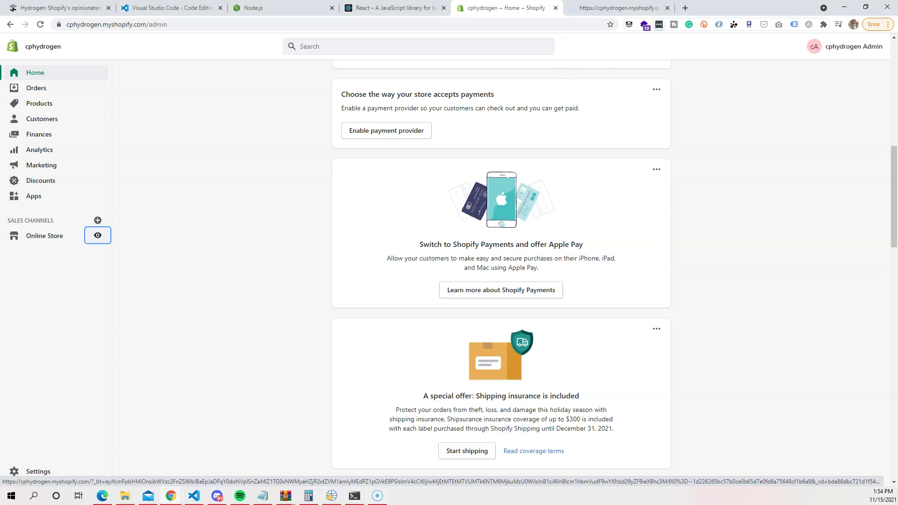
{"action": "left_click", "coordinate": [603, 8]}
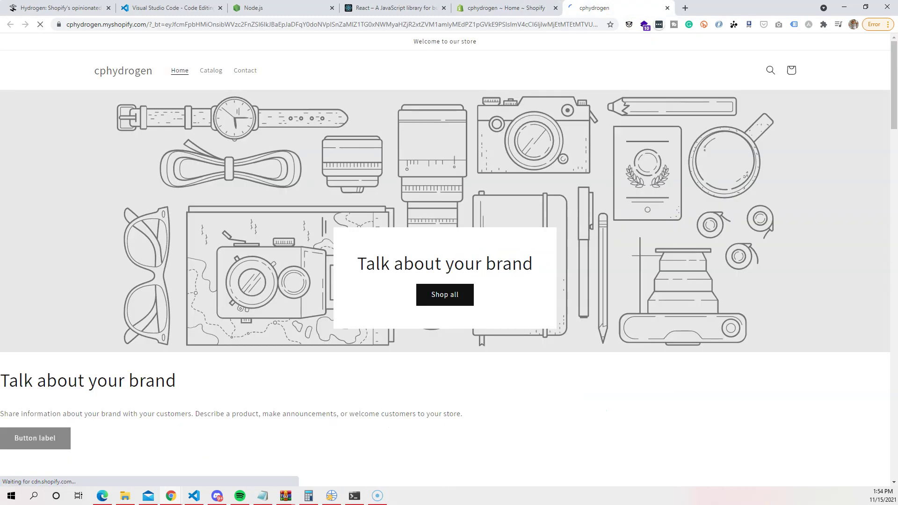
{"action": "scroll", "coordinate": [453, 98], "scroll_direction": "down", "scroll_amount": 5}
{"action": "scroll", "coordinate": [453, 98], "scroll_direction": "down", "scroll_amount": 20}
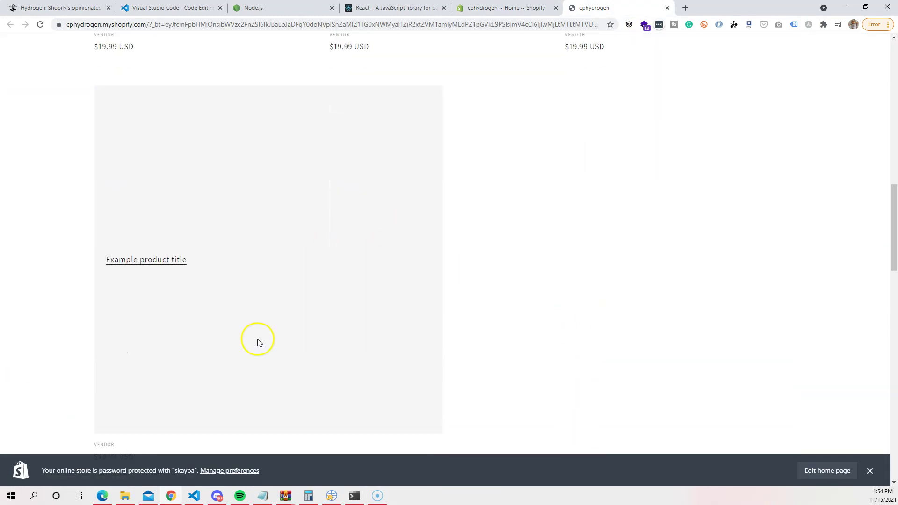
{"action": "scroll", "coordinate": [483, 290], "scroll_direction": "down", "scroll_amount": 4}
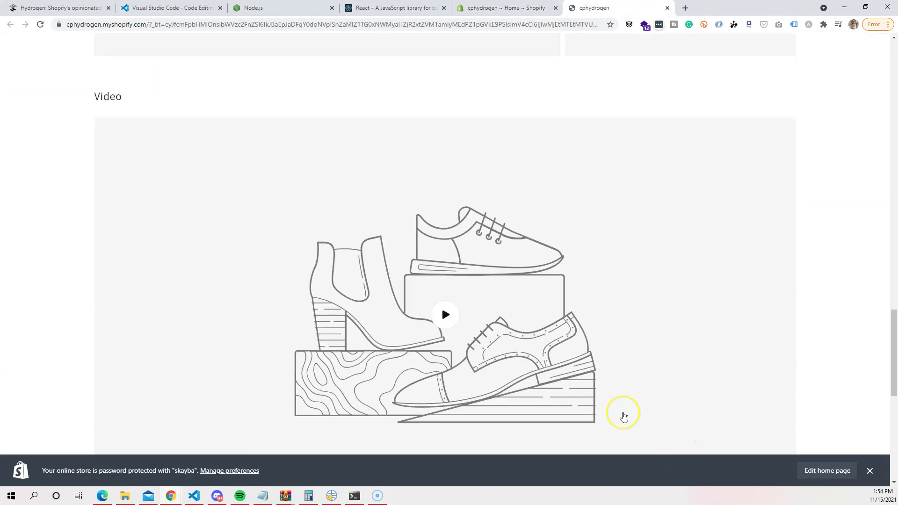
{"action": "left_click", "coordinate": [505, 10]}
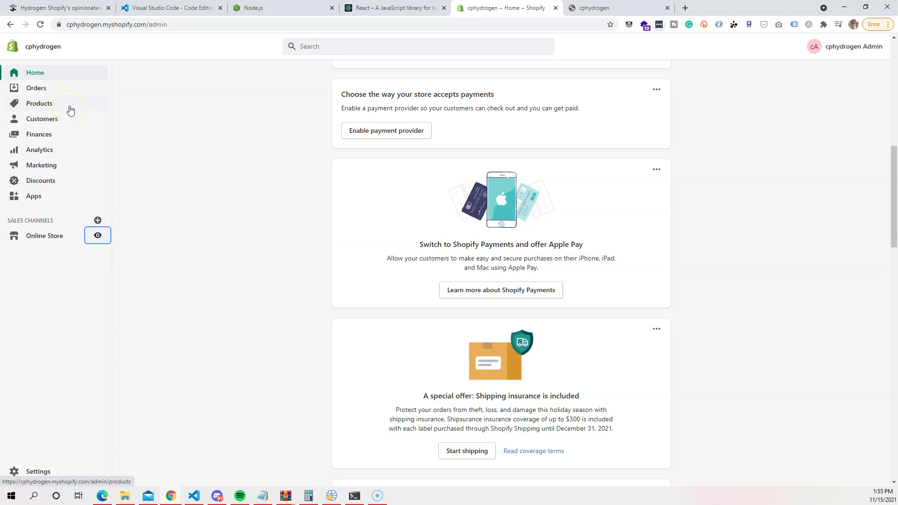
Step: Reach the Shopify App Store from the store's Apps page with the signed-in account
{"action": "left_click", "coordinate": [68, 201]}
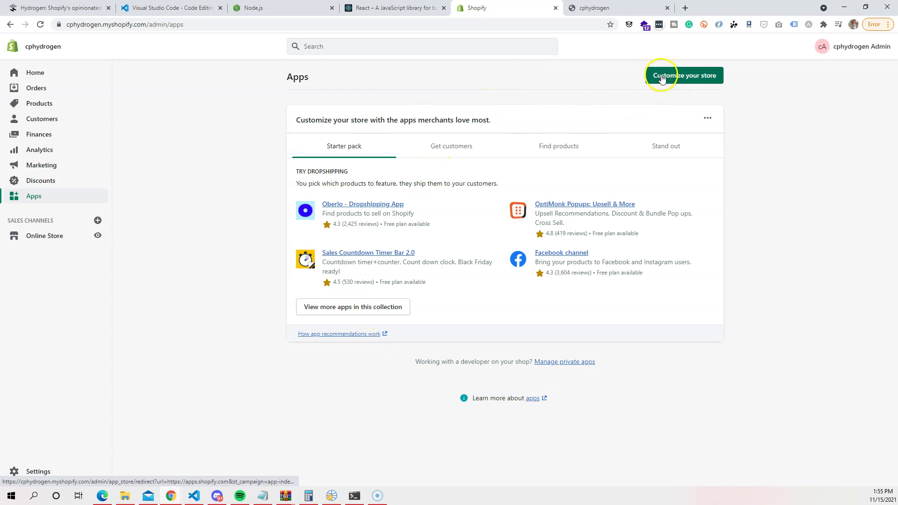
{"action": "left_click", "coordinate": [339, 308]}
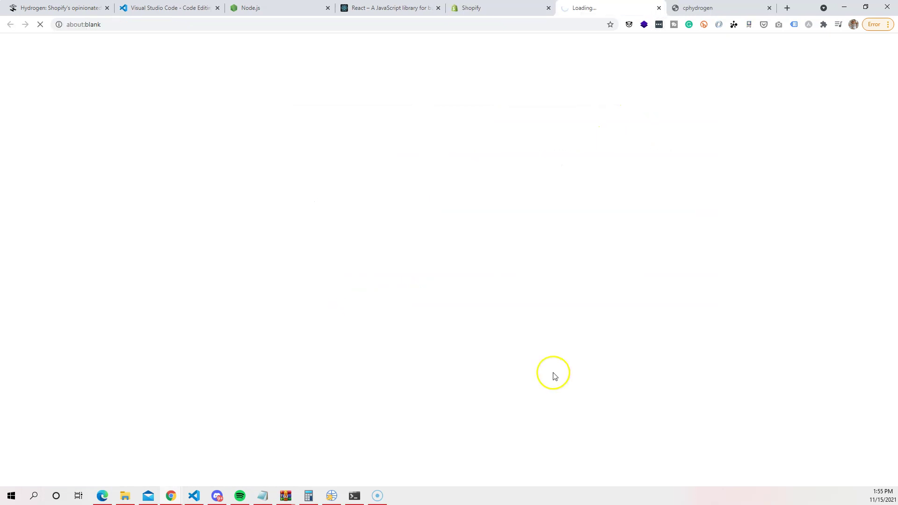
{"action": "left_click", "coordinate": [157, 264]}
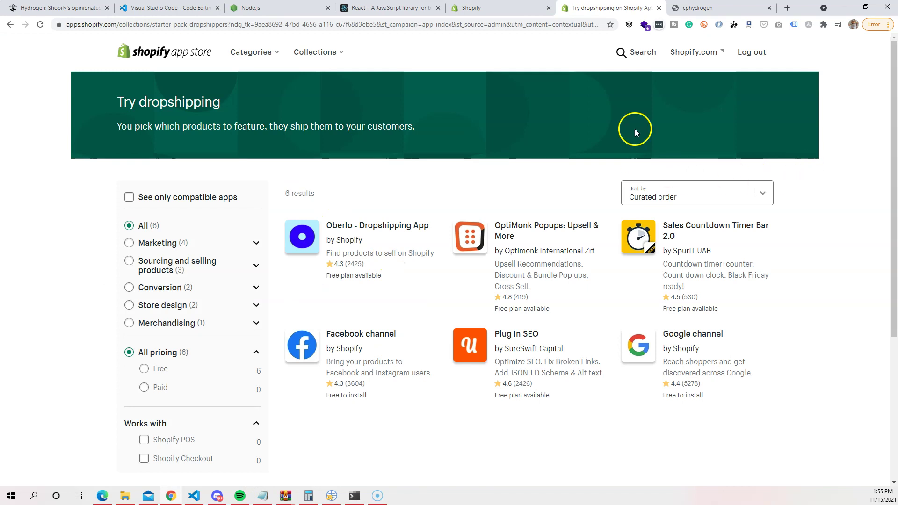
Step: Search the App Store for 'dummy data' and start adding Simple Sample Data
{"action": "left_click", "coordinate": [642, 51]}
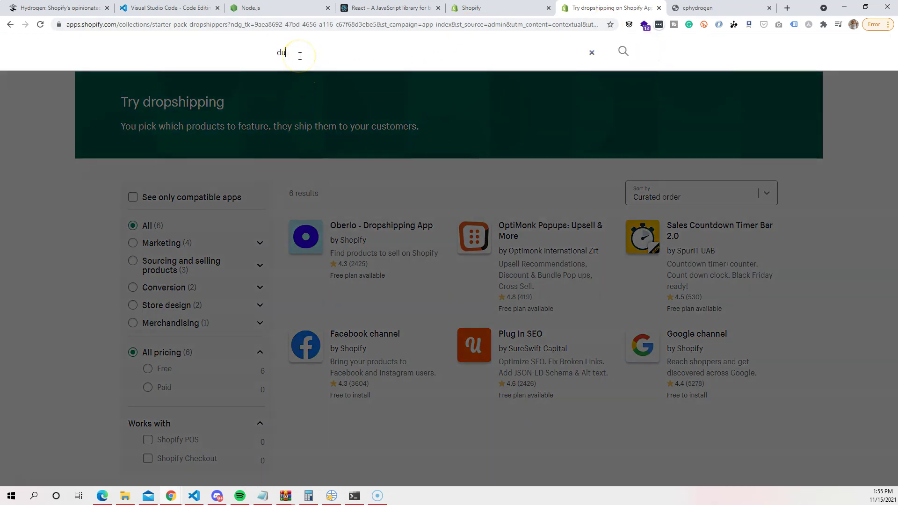
{"action": "key", "text": "Return"}
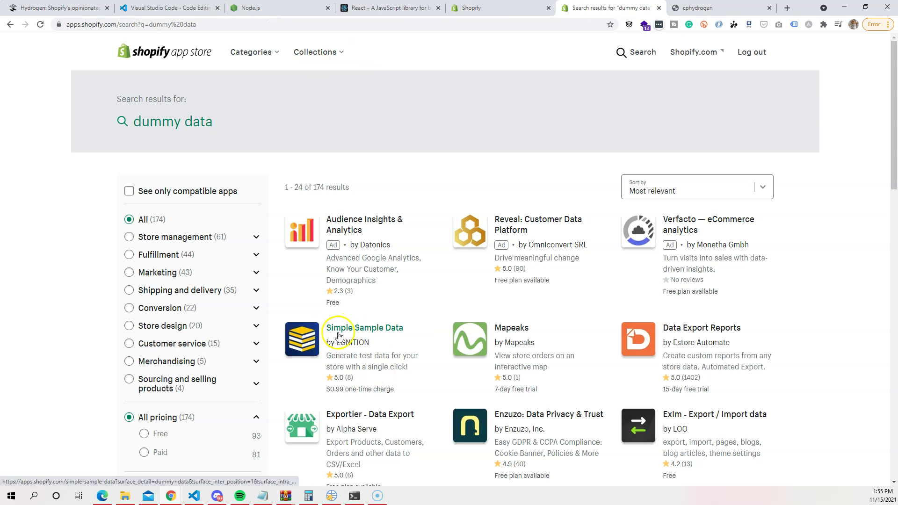
{"action": "left_click", "coordinate": [374, 329]}
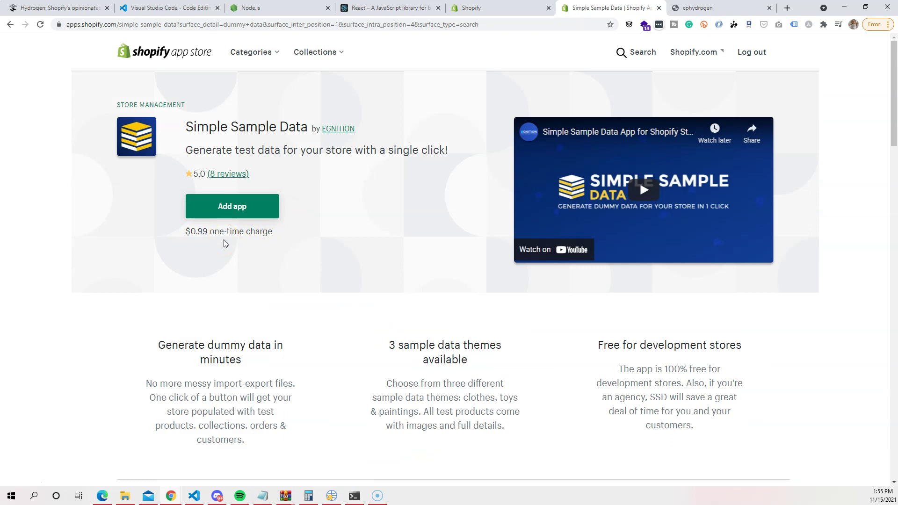
{"action": "left_click", "coordinate": [254, 209]}
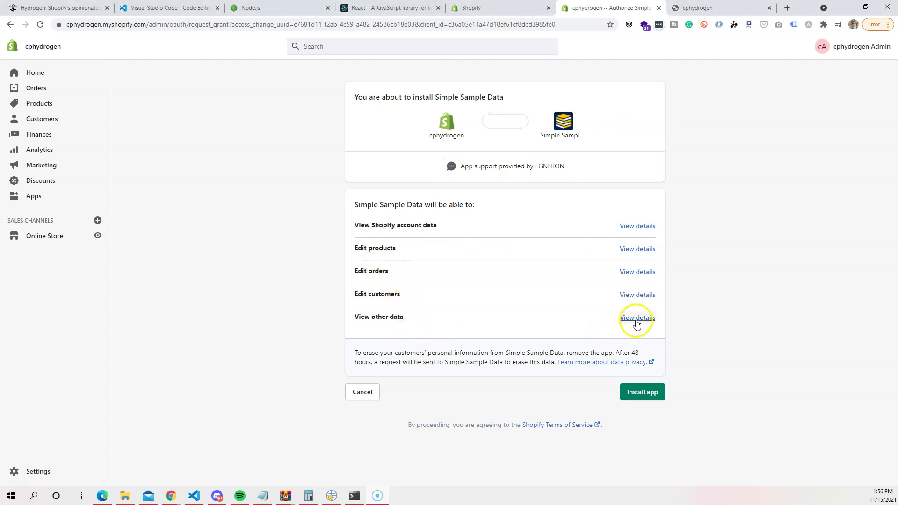
Step: Review the Simple Sample Data permission details and install the app
{"action": "left_click", "coordinate": [637, 318]}
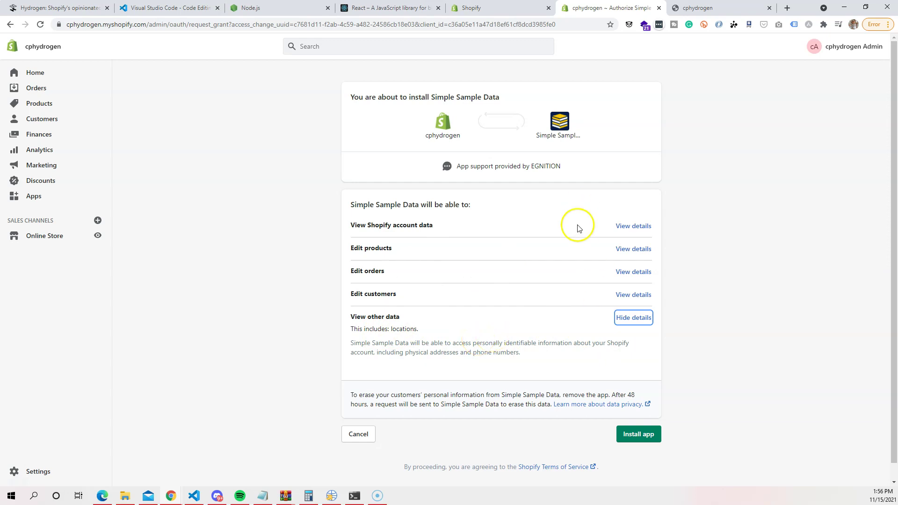
{"action": "left_click", "coordinate": [621, 226]}
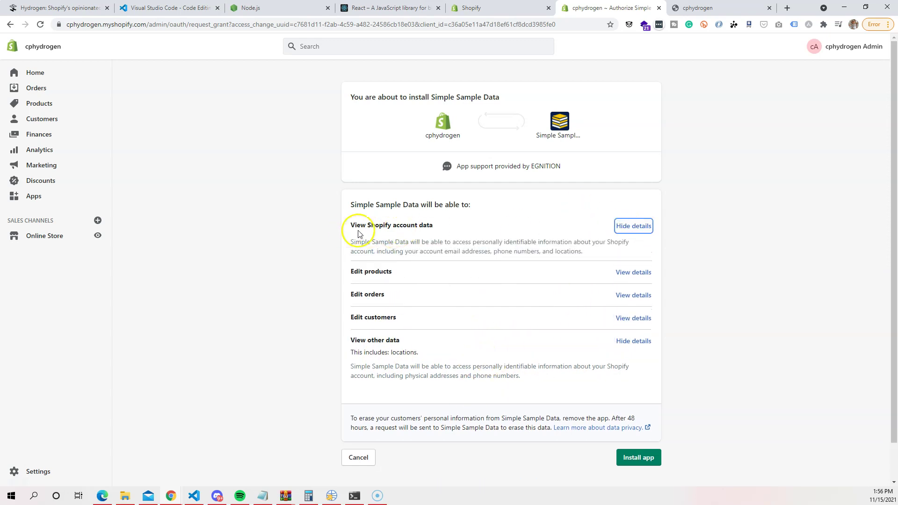
{"action": "left_click", "coordinate": [630, 456]}
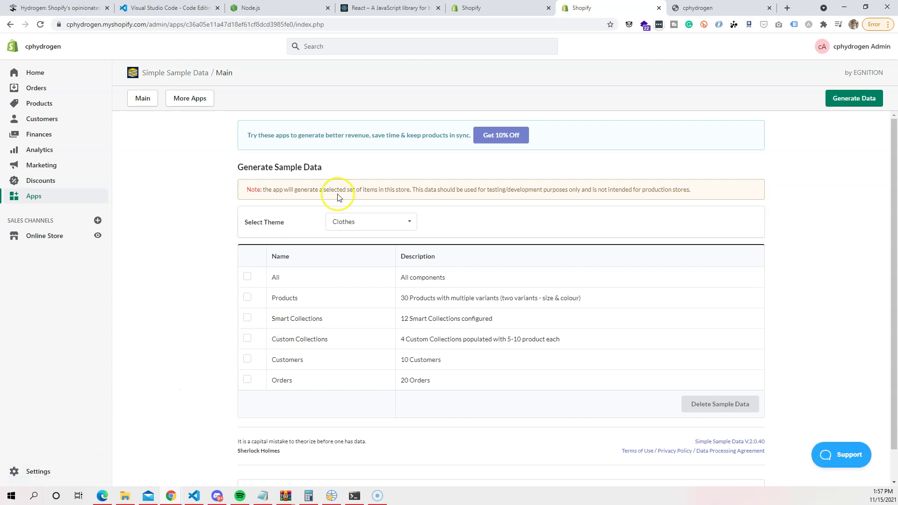
Step: Generate all sample data components with the Clothes theme and confirm the dummy data prompt
{"action": "left_click", "coordinate": [366, 224]}
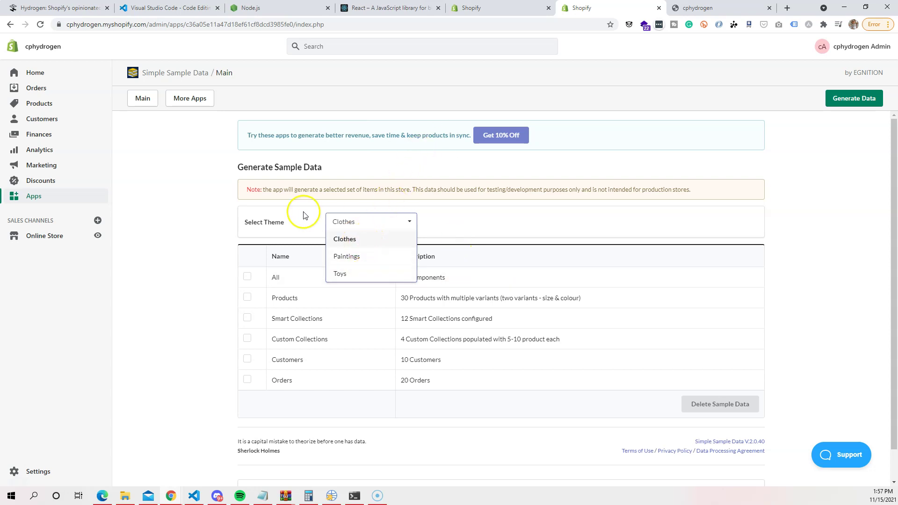
{"action": "left_click", "coordinate": [336, 238]}
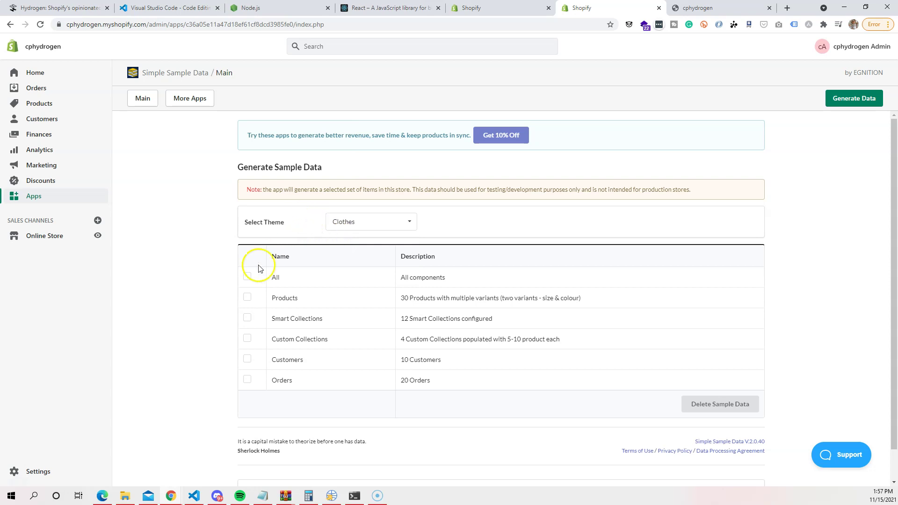
{"action": "left_click", "coordinate": [249, 279]}
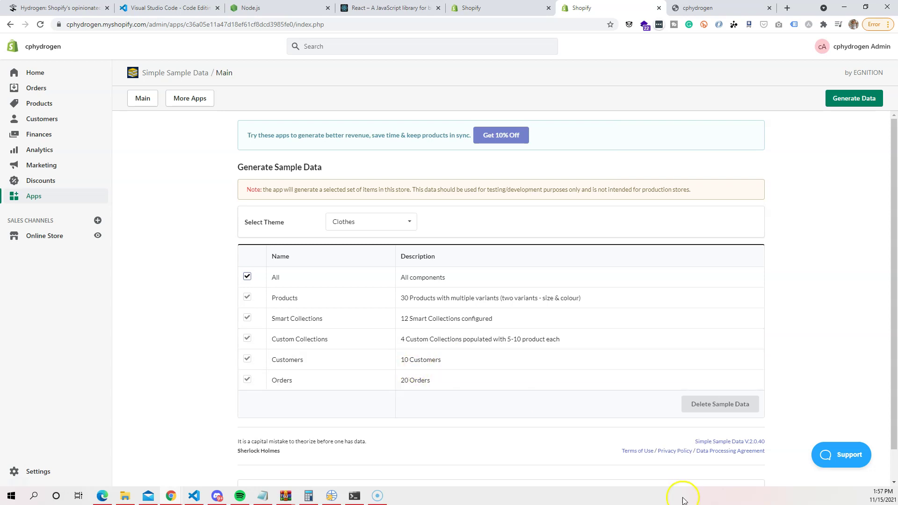
{"action": "scroll", "coordinate": [580, 223], "scroll_direction": "down", "scroll_amount": 1}
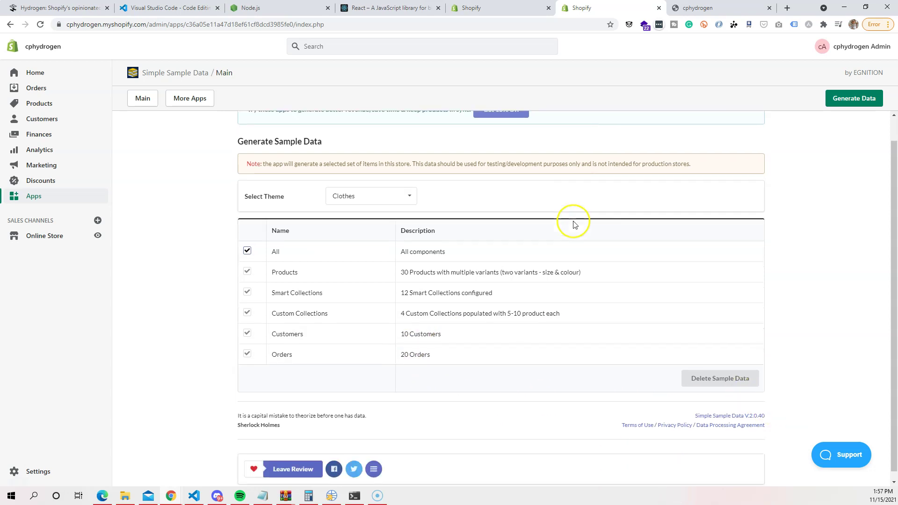
{"action": "scroll", "coordinate": [574, 224], "scroll_direction": "up", "scroll_amount": 1}
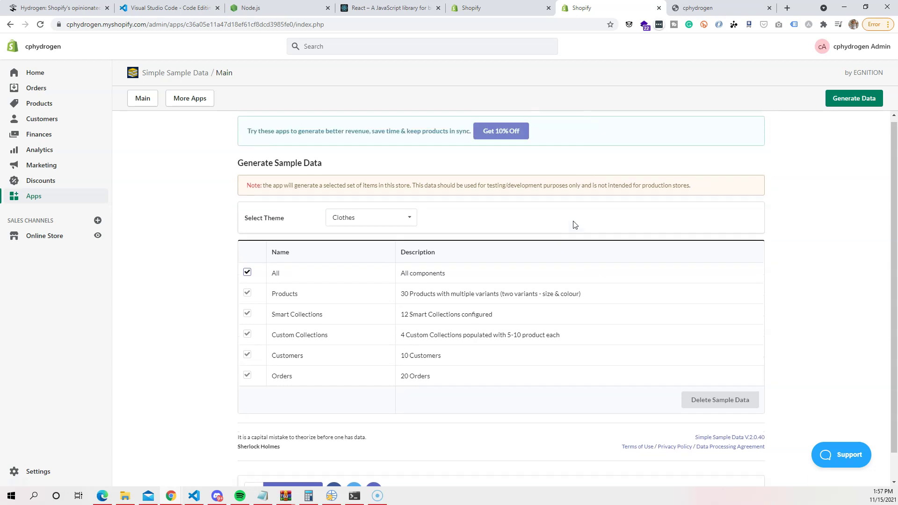
{"action": "left_click", "coordinate": [846, 100]}
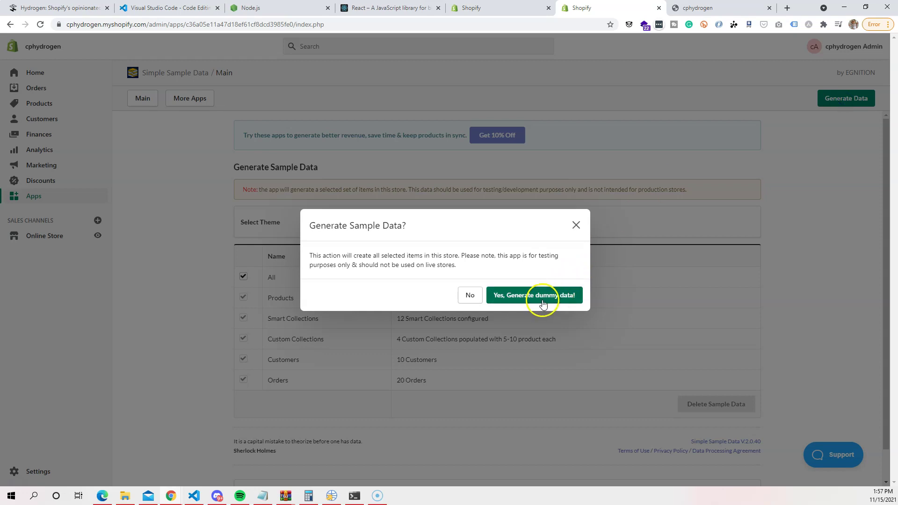
{"action": "left_click", "coordinate": [543, 303]}
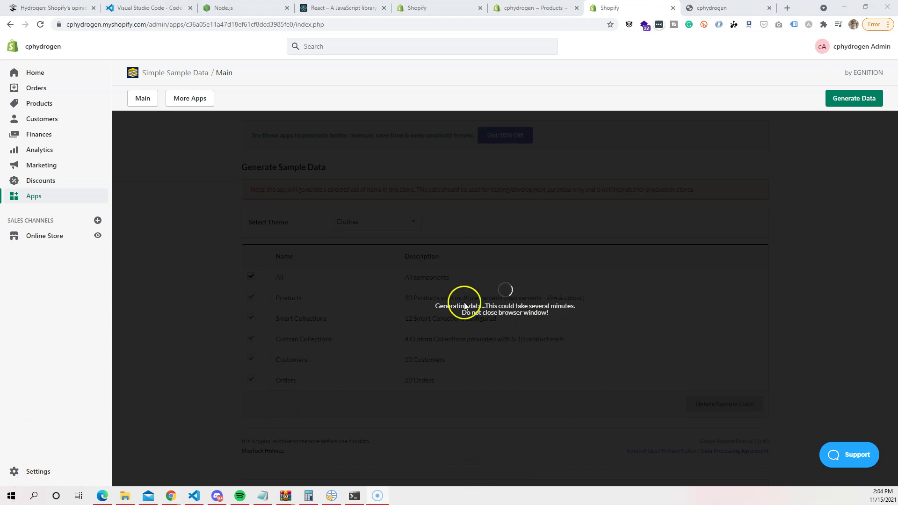
Step: Check the generated products, inventory and orders, then go back to the sample data generator
{"action": "left_click", "coordinate": [447, 427]}
{"action": "left_click", "coordinate": [503, 296]}
{"action": "left_click", "coordinate": [559, 5]}
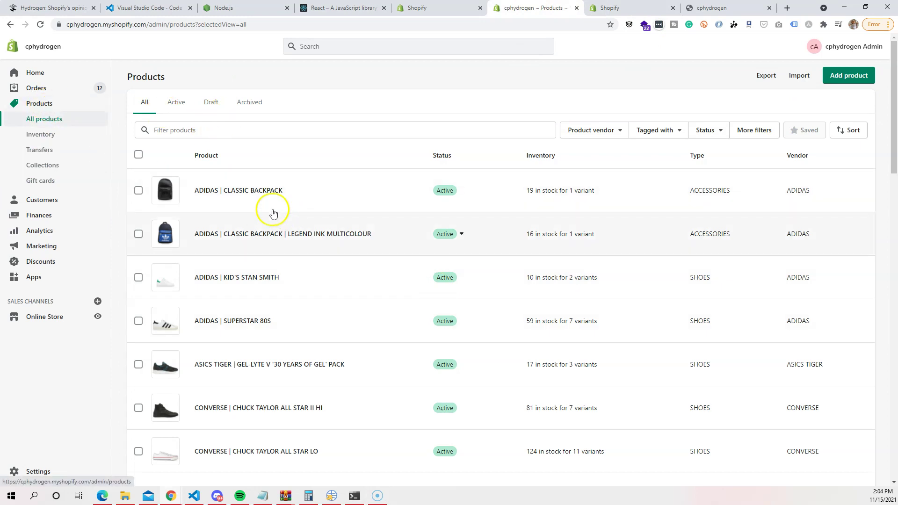
{"action": "scroll", "coordinate": [274, 214], "scroll_direction": "down", "scroll_amount": 20}
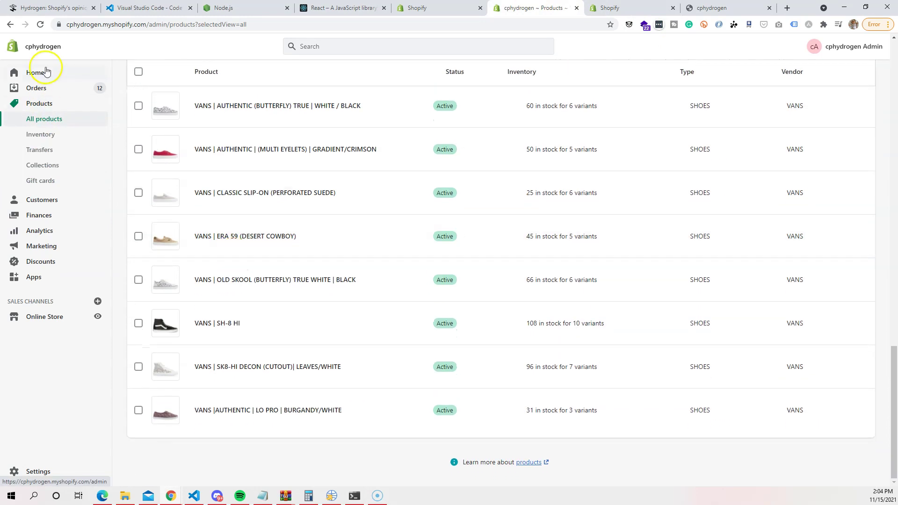
{"action": "left_click", "coordinate": [53, 135]}
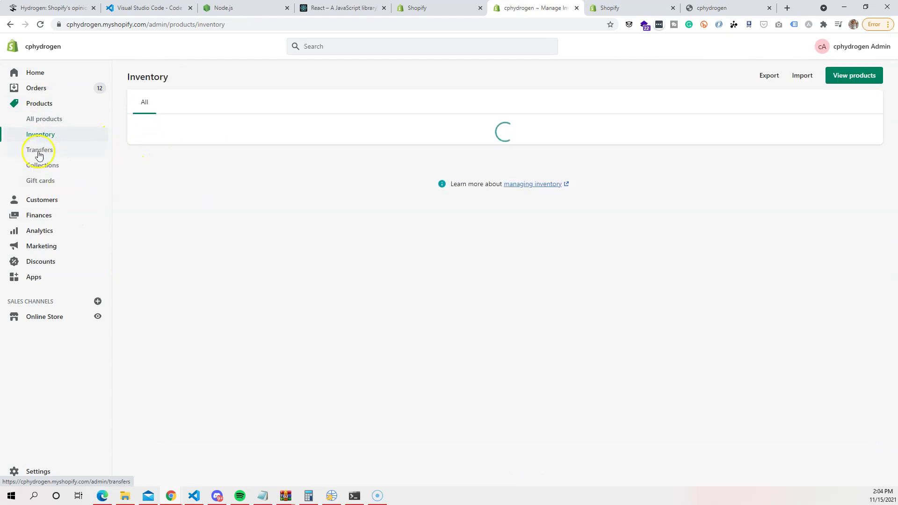
{"action": "left_click", "coordinate": [54, 89]}
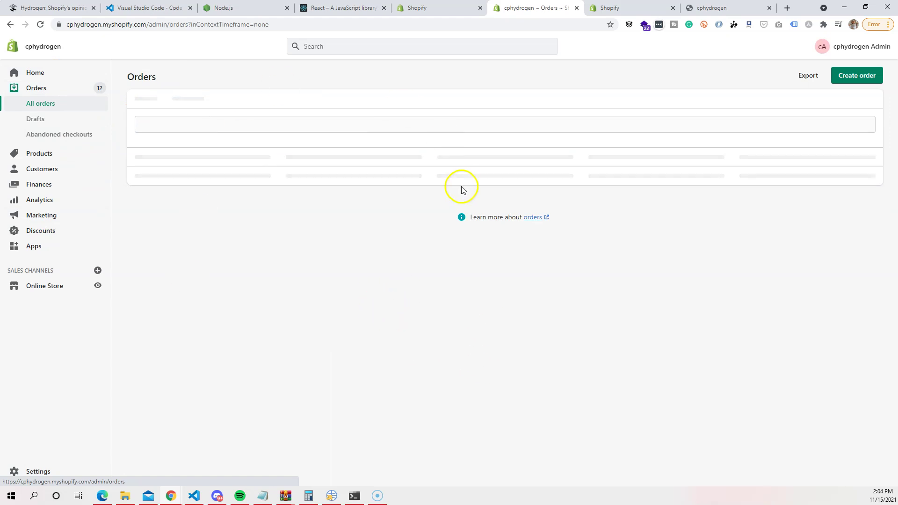
{"action": "scroll", "coordinate": [350, 197], "scroll_direction": "down", "scroll_amount": 2}
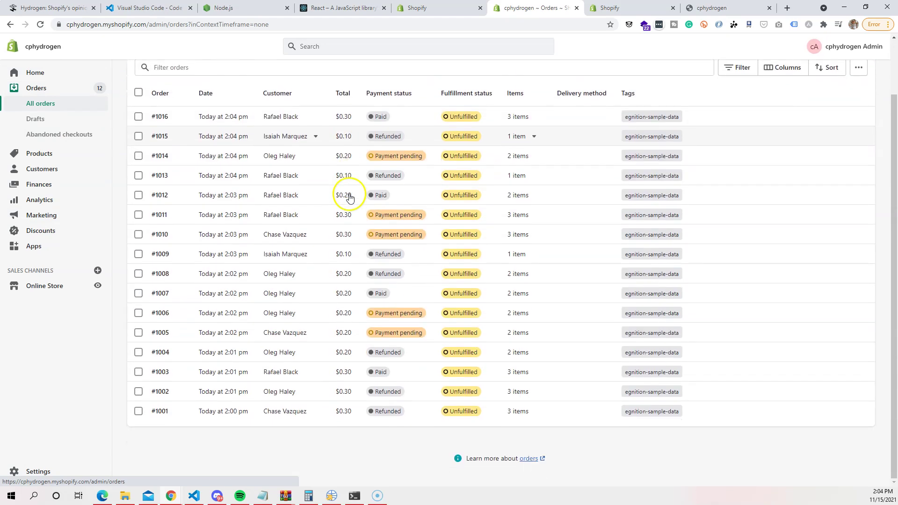
{"action": "left_click", "coordinate": [605, 9]}
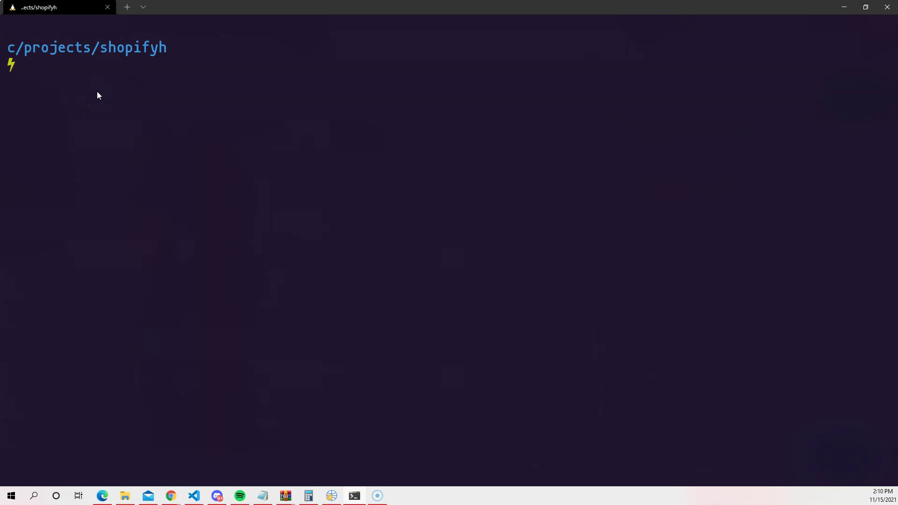
Step: From /mnt/c/projects, scaffold a Hydrogen app named hydrogen-app with npx create-hydrogen-app
{"action": "key", "text": "BackSpace"}
{"action": "type", "text": "cd .."}
{"action": "key", "text": "Return"}
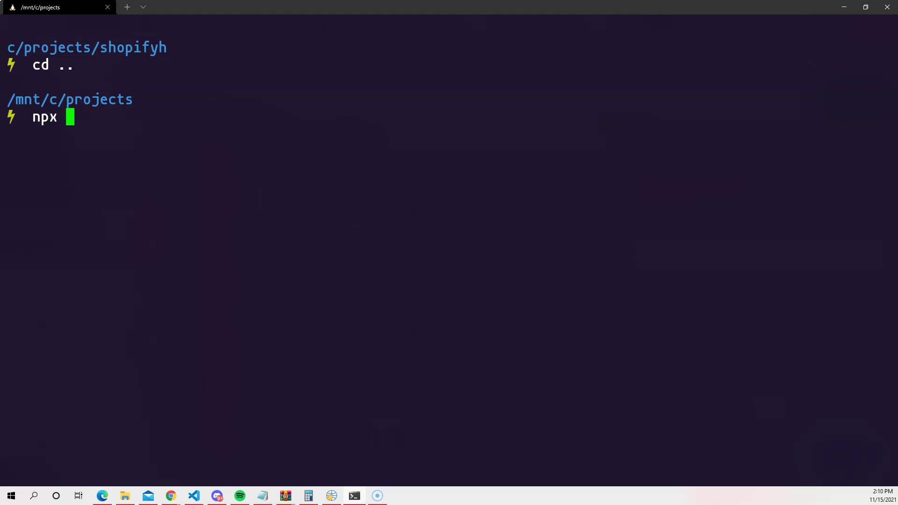
{"action": "type", "text": "npx create-hydroge"}
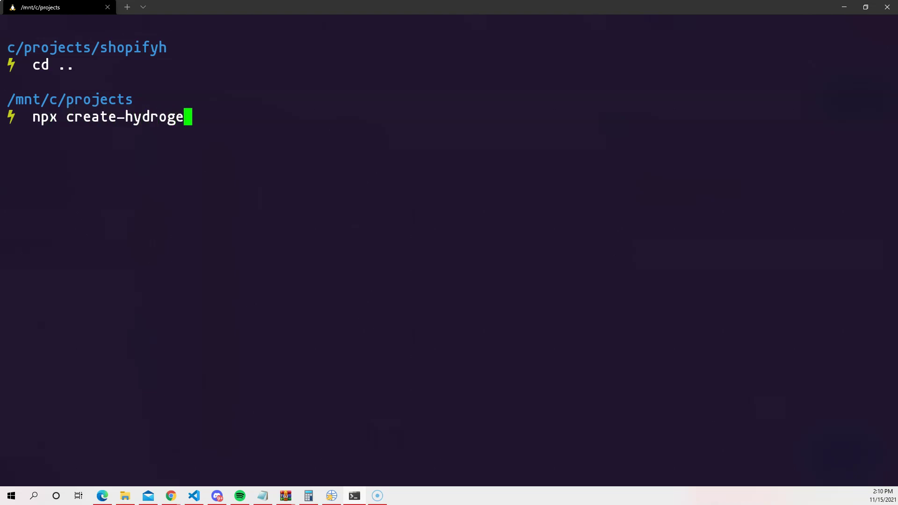
{"action": "type", "text": "n-app"}
{"action": "key", "text": "Return"}
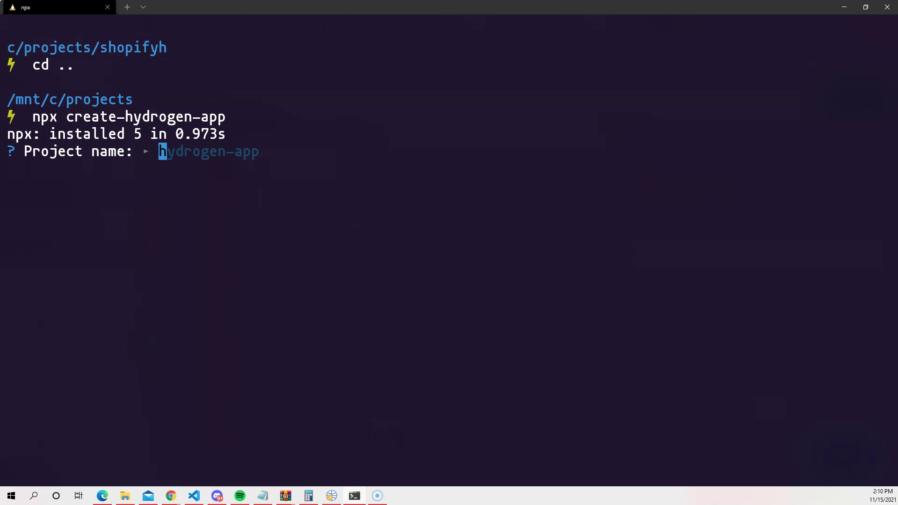
{"action": "key", "text": "Tab"}
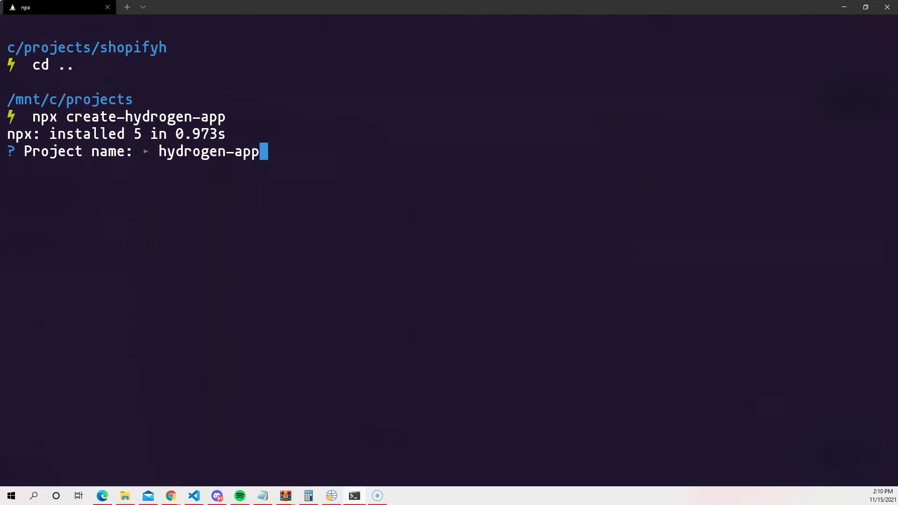
{"action": "key", "text": "Return"}
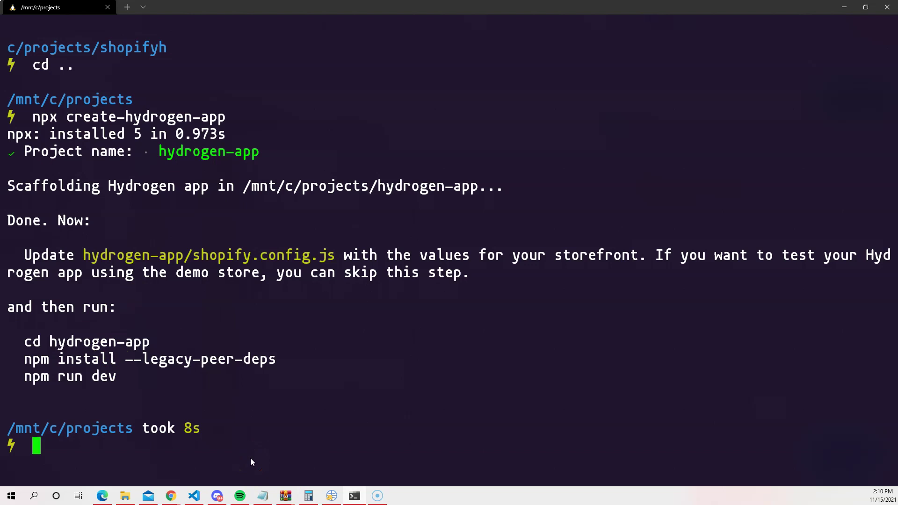
{"action": "type", "text": "d hydroge"}
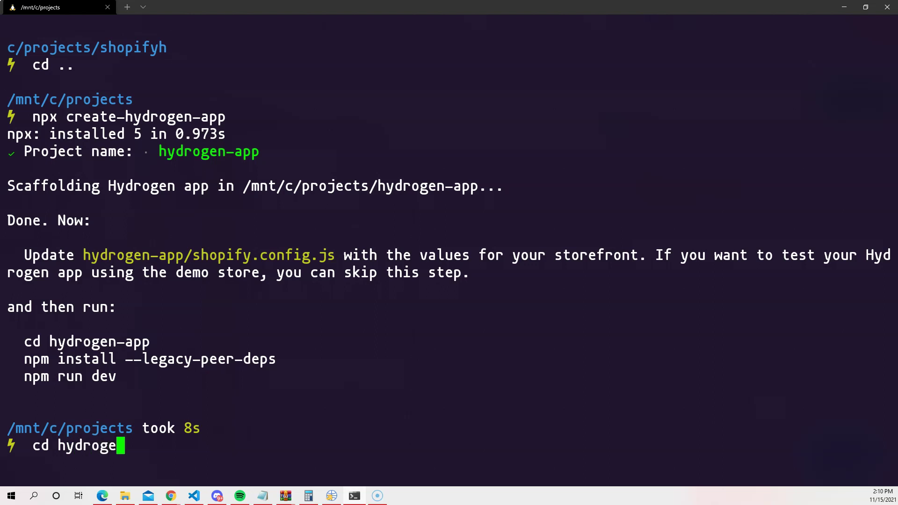
{"action": "type", "text": "-app"}
Step: In the hydrogen-app folder, run npm install --legacy-peer-deps and npm run dev
{"action": "key", "text": "Return"}
{"action": "key", "text": "ctrl+l"}
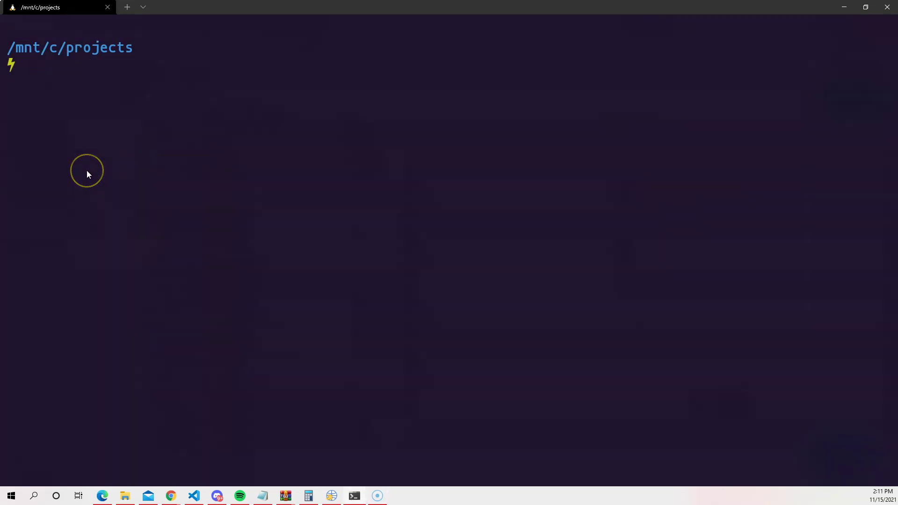
{"action": "type", "text": "cd hydrog"}
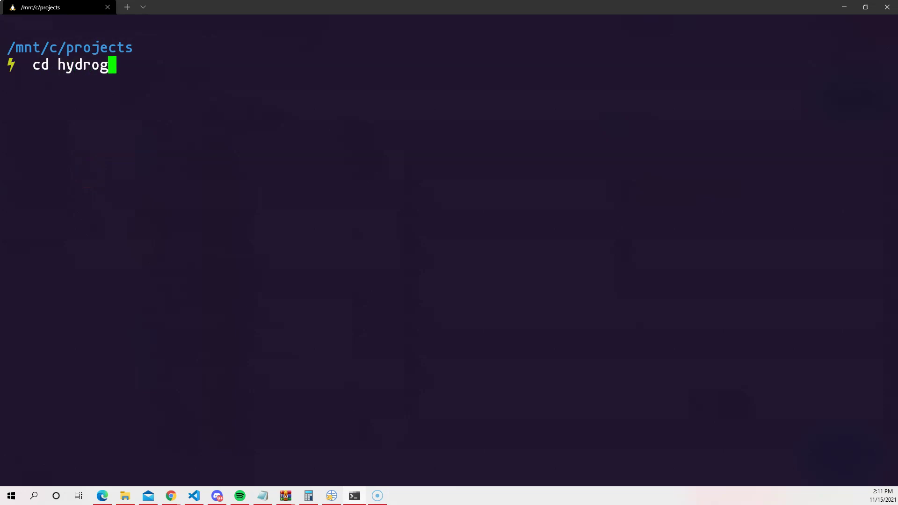
{"action": "type", "text": "en-app"}
{"action": "key", "text": "Return"}
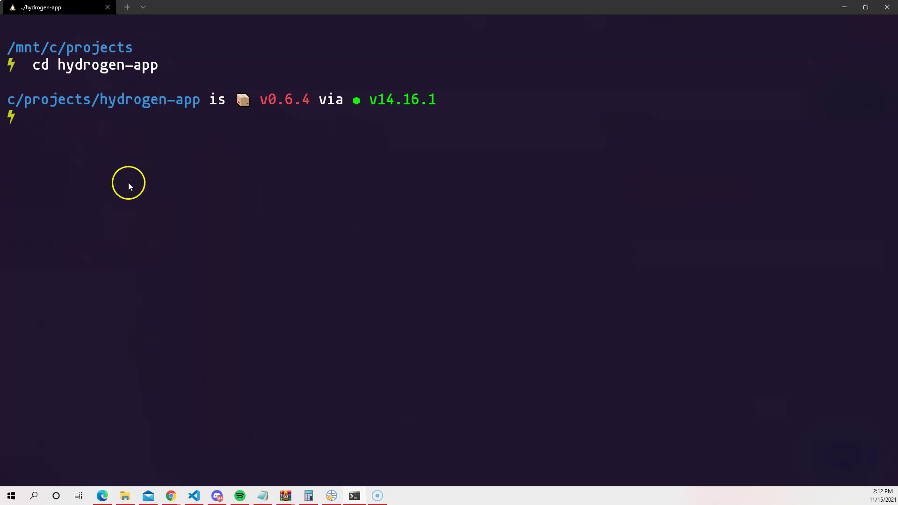
{"action": "type", "text": "npm install --legacy-peer-deps   npm run dev"}
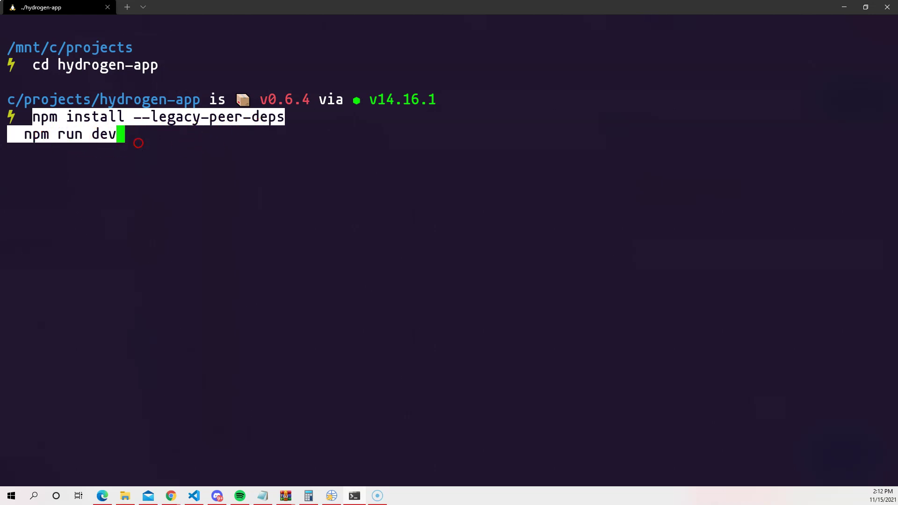
{"action": "key", "text": "Return"}
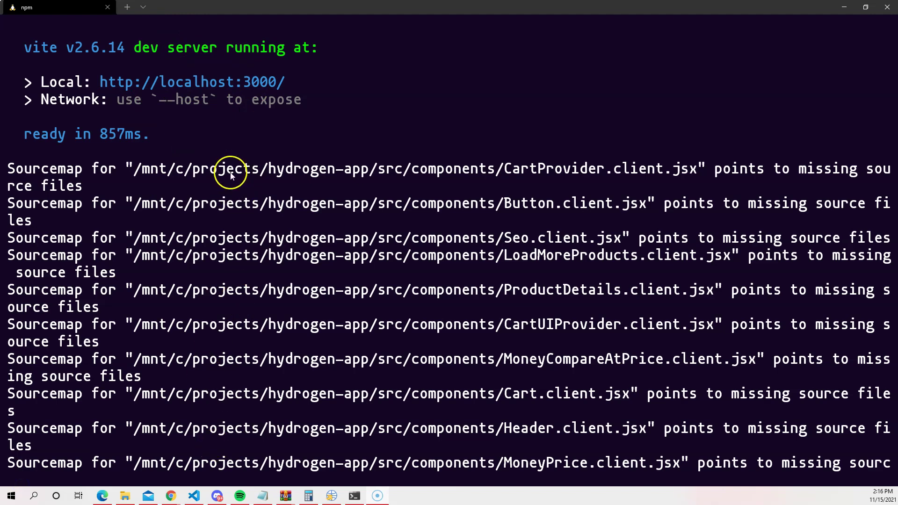
Step: Load the Snowdevil demo Hydrogen storefront at localhost:3000 in a new browser tab
{"action": "left_click", "coordinate": [194, 495]}
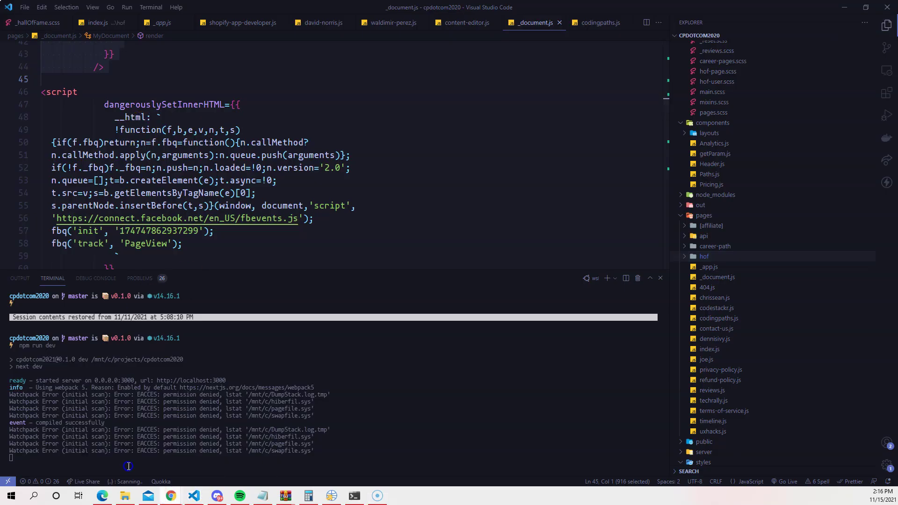
{"action": "mouse_move", "coordinate": [164, 497]}
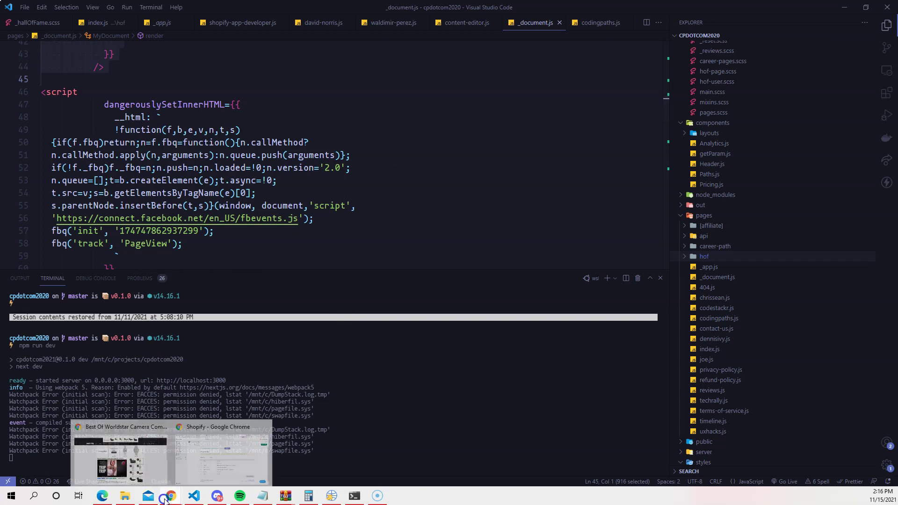
{"action": "left_click", "coordinate": [187, 460]}
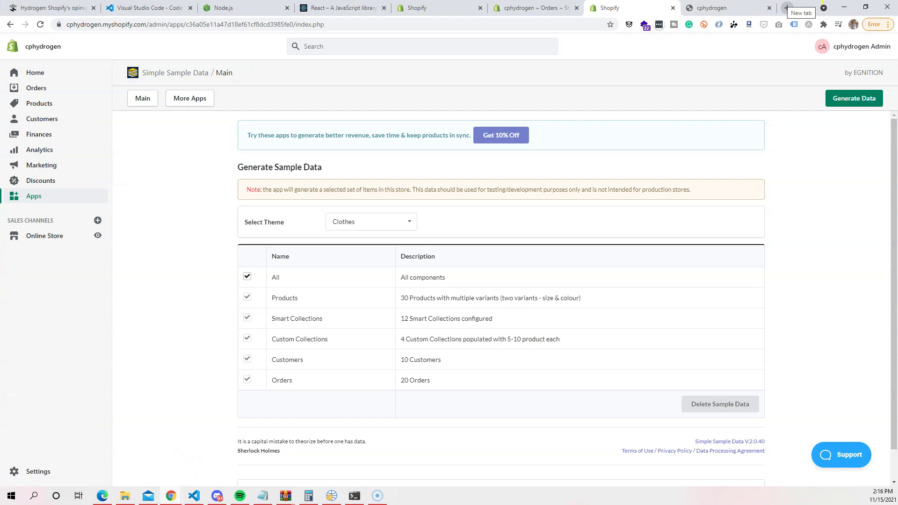
{"action": "left_click", "coordinate": [787, 8]}
{"action": "type", "text": "localhost:3000"}
{"action": "key", "text": "Return"}
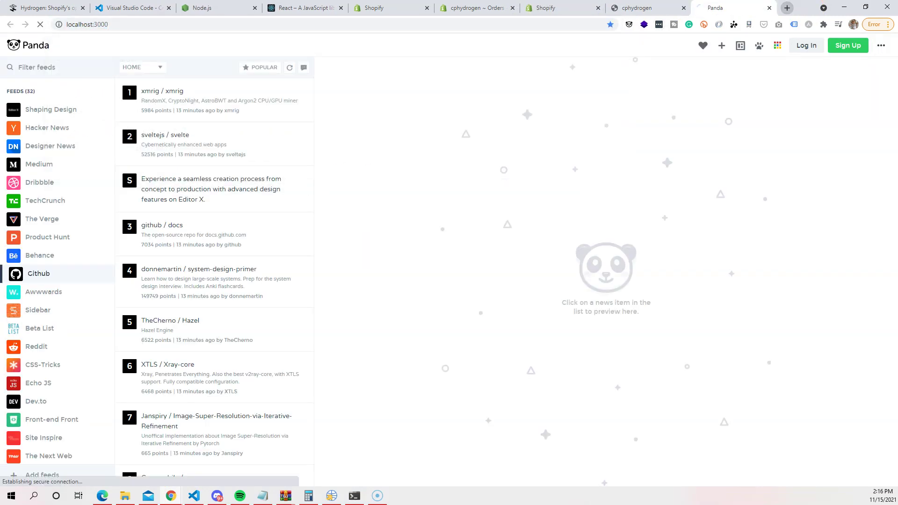
{"action": "left_click", "coordinate": [684, 8]}
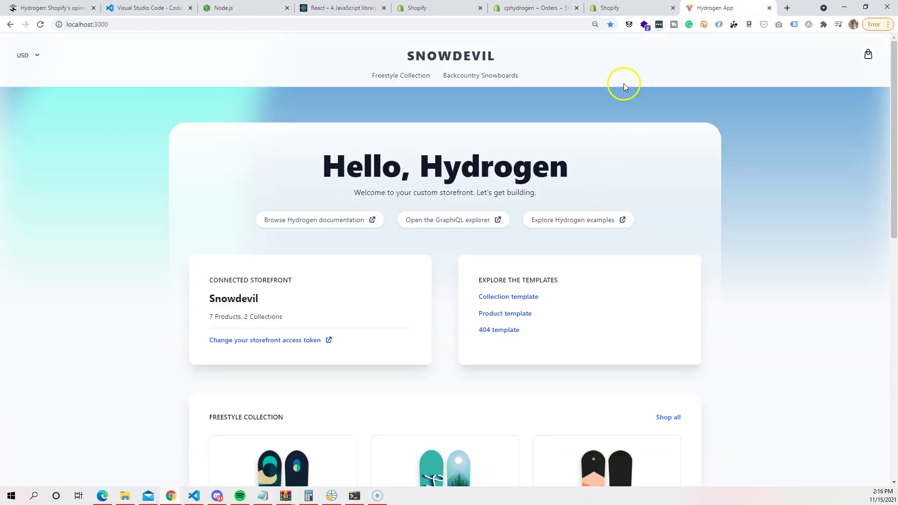
{"action": "scroll", "coordinate": [423, 70], "scroll_direction": "down", "scroll_amount": 10}
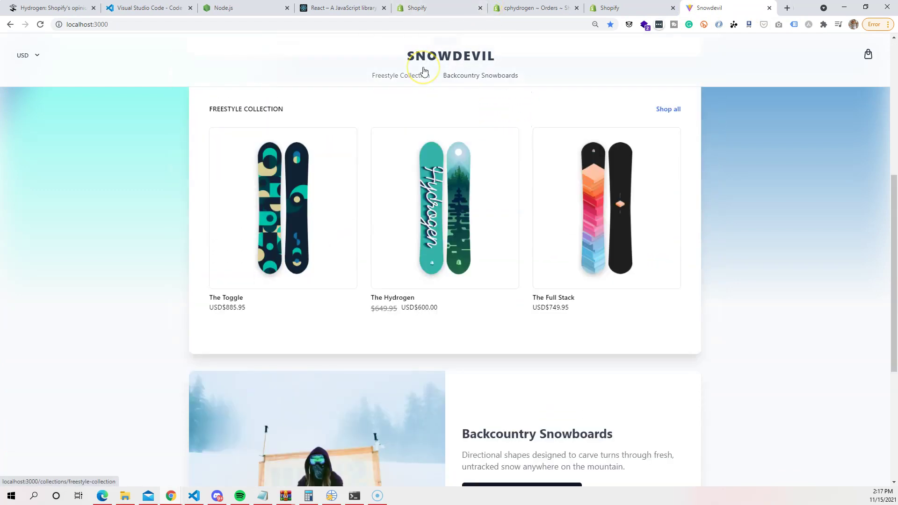
{"action": "scroll", "coordinate": [423, 70], "scroll_direction": "up", "scroll_amount": 12}
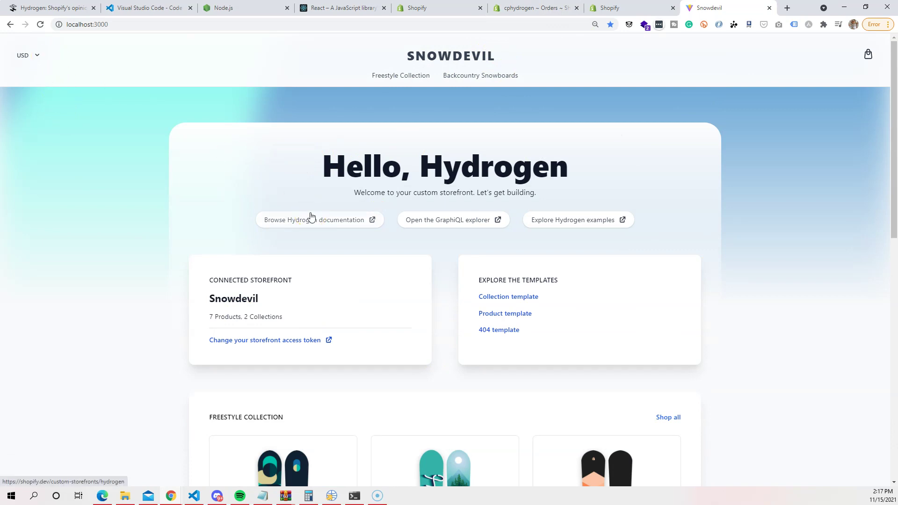
Step: Preview the storefront's product template page, then return to the home page
{"action": "left_click", "coordinate": [463, 147]}
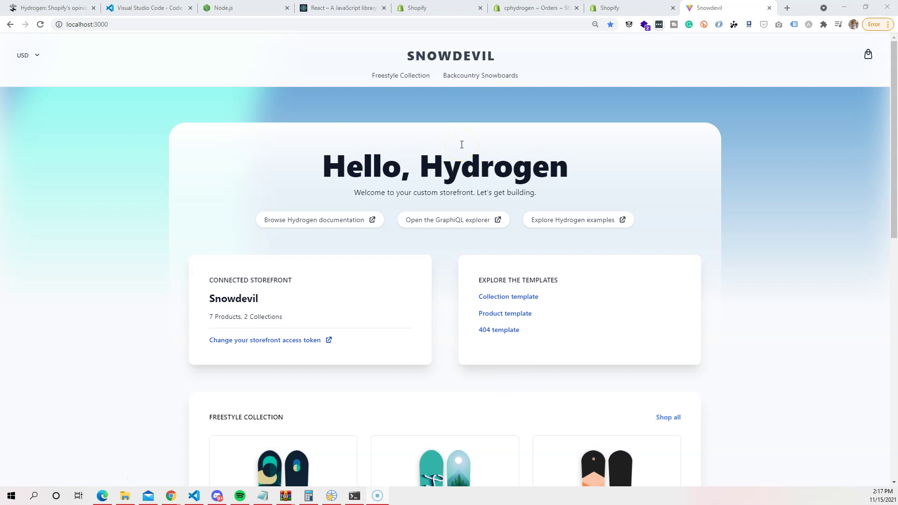
{"action": "scroll", "coordinate": [473, 215], "scroll_direction": "down", "scroll_amount": 1}
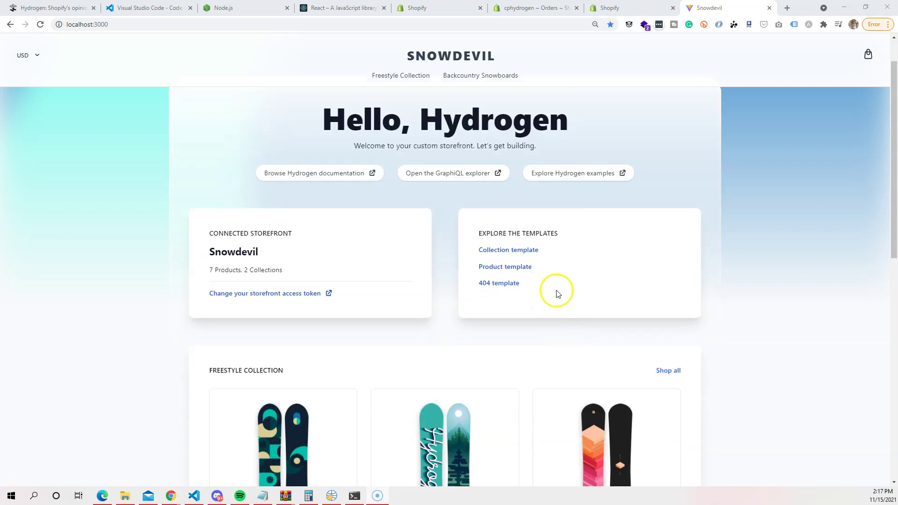
{"action": "left_click", "coordinate": [523, 269]}
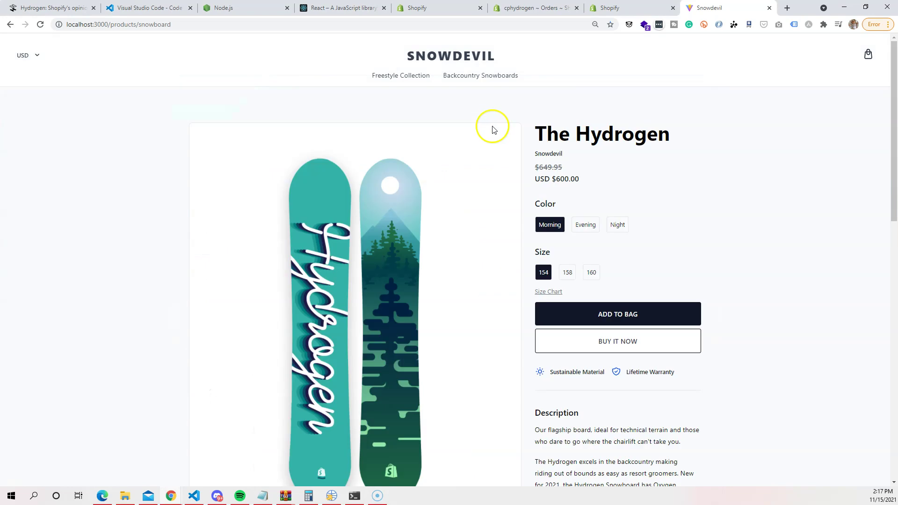
{"action": "scroll", "coordinate": [489, 131], "scroll_direction": "down", "scroll_amount": 5}
{"action": "scroll", "coordinate": [486, 136], "scroll_direction": "down", "scroll_amount": 10}
{"action": "scroll", "coordinate": [638, 206], "scroll_direction": "up", "scroll_amount": 9}
{"action": "left_click", "coordinate": [10, 24]}
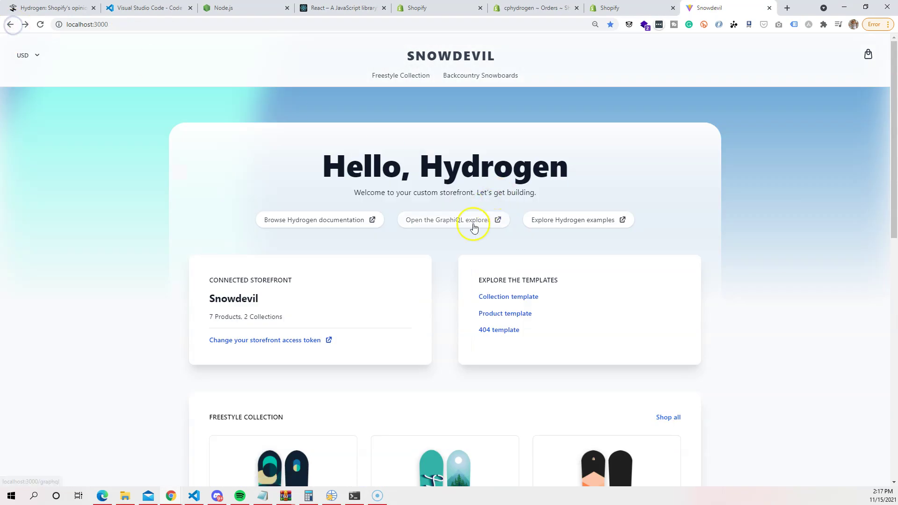
Step: Preview the collection and 404 template pages, then switch back to the Shopify admin tab
{"action": "left_click", "coordinate": [513, 297]}
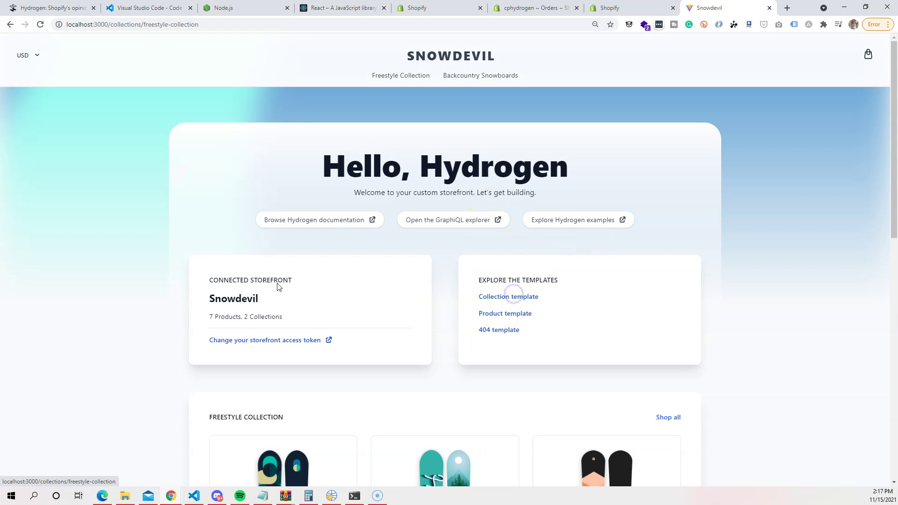
{"action": "scroll", "coordinate": [6, 120], "scroll_direction": "down", "scroll_amount": 4}
{"action": "left_click", "coordinate": [10, 24]}
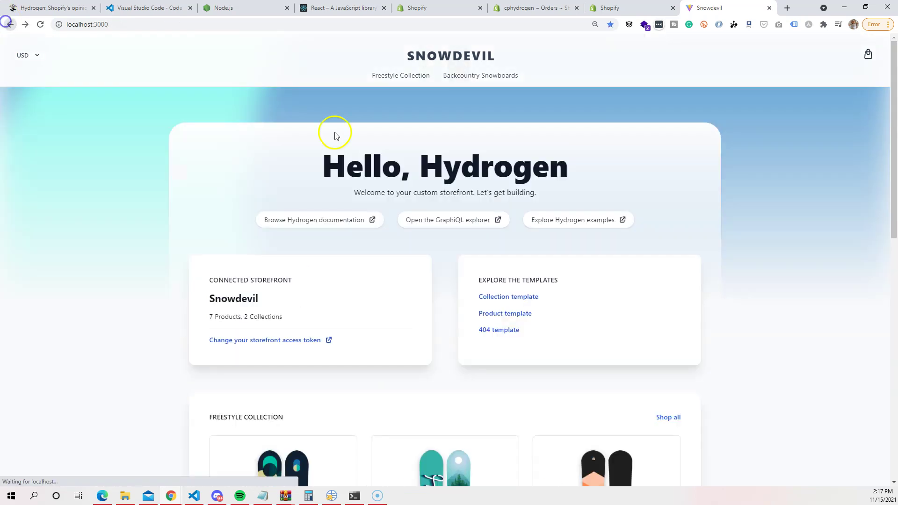
{"action": "left_click", "coordinate": [505, 329]}
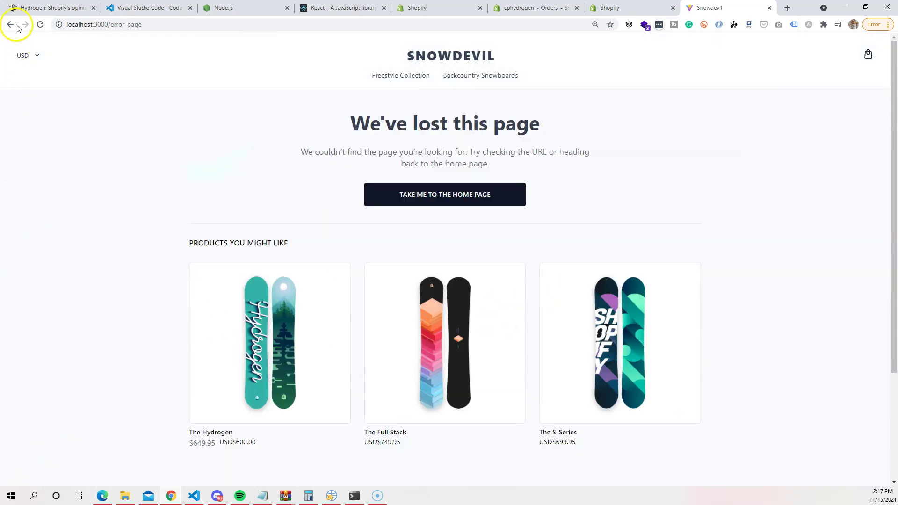
{"action": "left_click", "coordinate": [15, 26]}
{"action": "scroll", "coordinate": [317, 181], "scroll_direction": "down", "scroll_amount": 4}
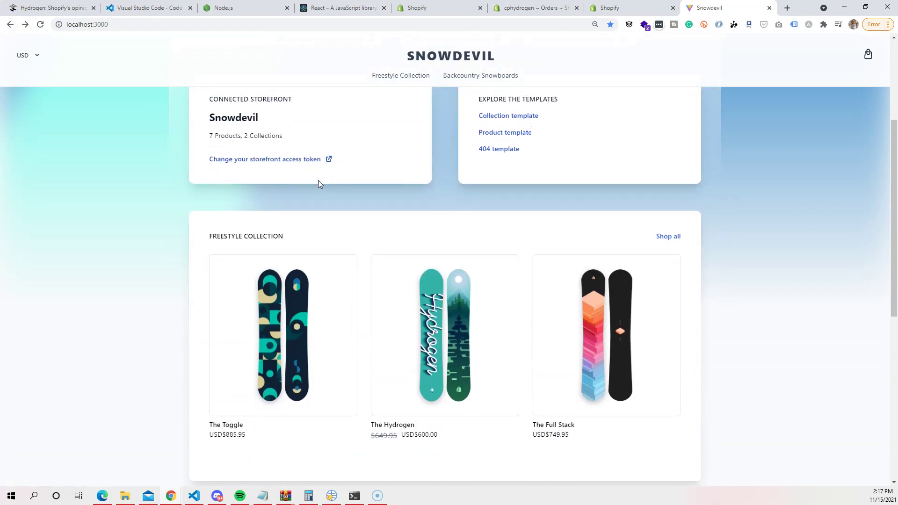
{"action": "scroll", "coordinate": [297, 140], "scroll_direction": "up", "scroll_amount": 2}
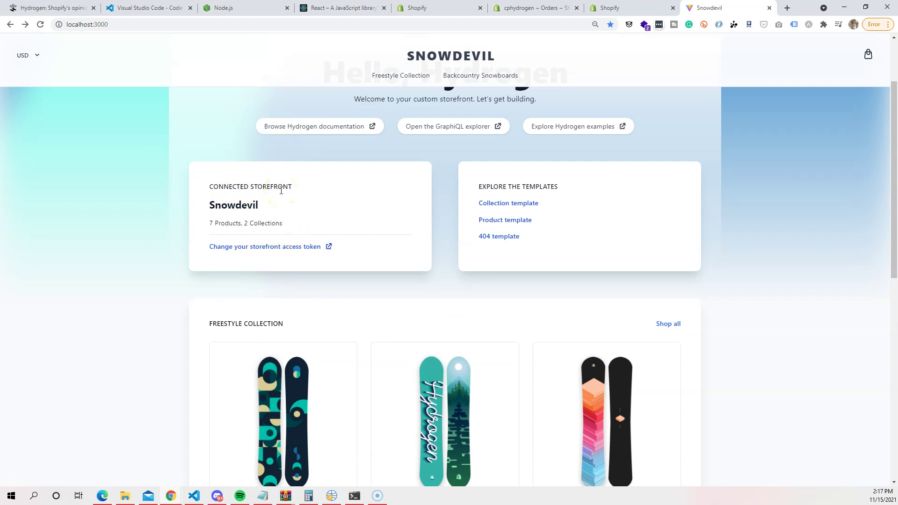
{"action": "key", "text": "ctrl+5"}
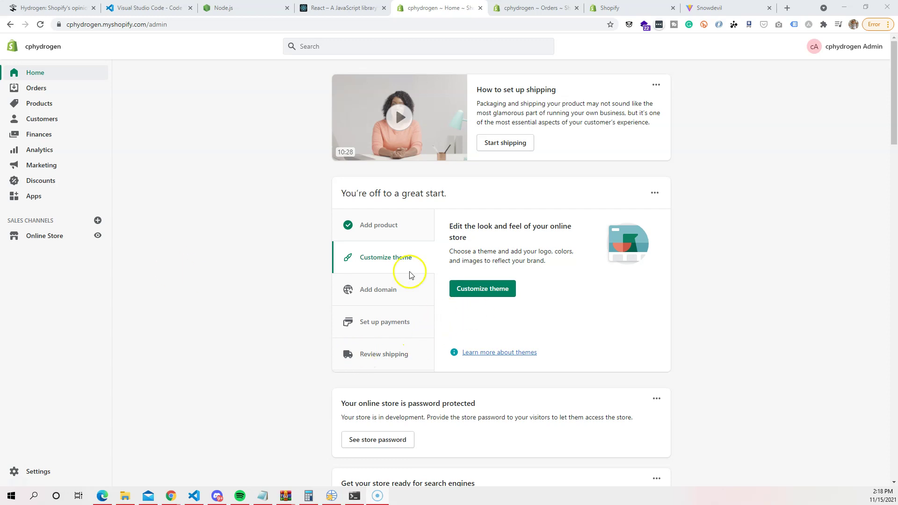
Step: Enable private app development after accepting the three acknowledgements, then begin a new private app
{"action": "left_click", "coordinate": [50, 197]}
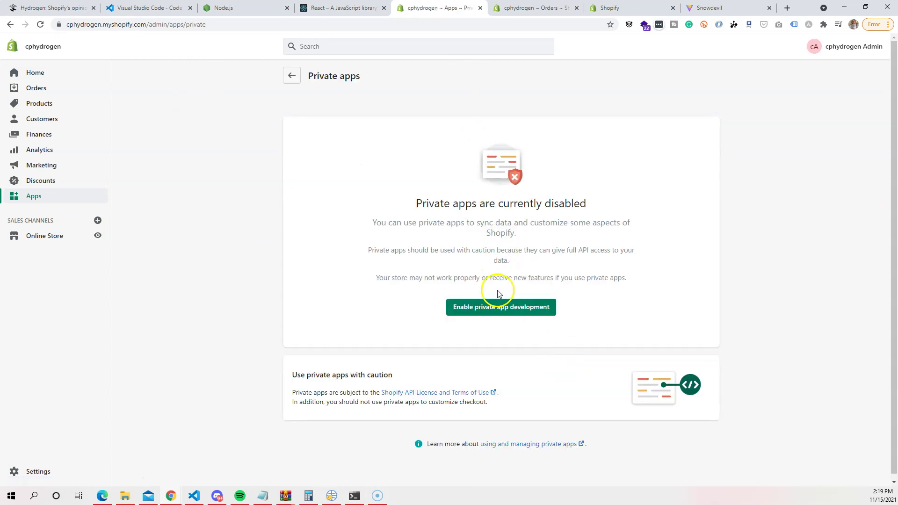
{"action": "left_click", "coordinate": [497, 308]}
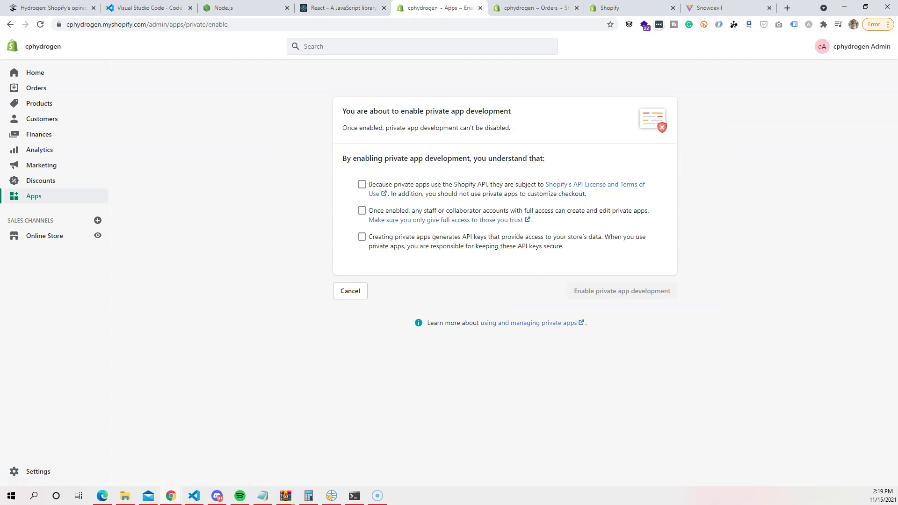
{"action": "left_click", "coordinate": [362, 184]}
{"action": "left_click", "coordinate": [362, 211]}
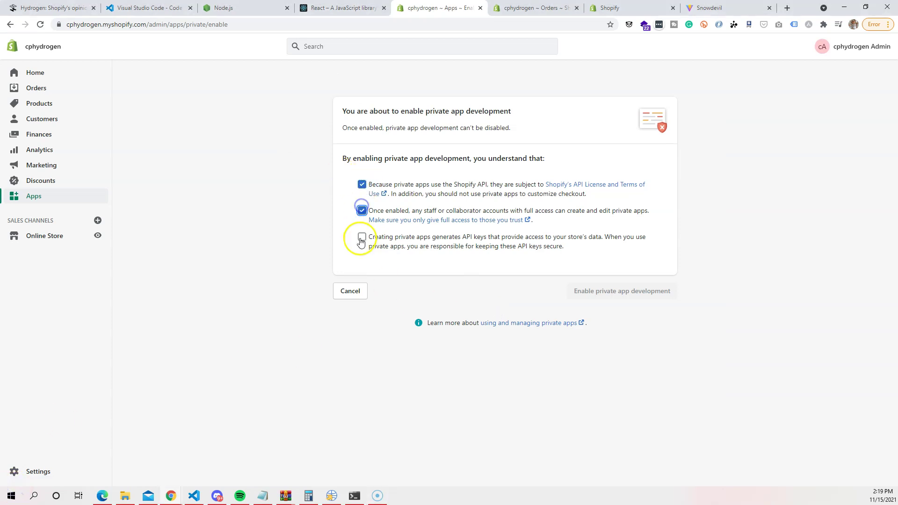
{"action": "left_click", "coordinate": [361, 236]}
{"action": "left_click", "coordinate": [623, 293]}
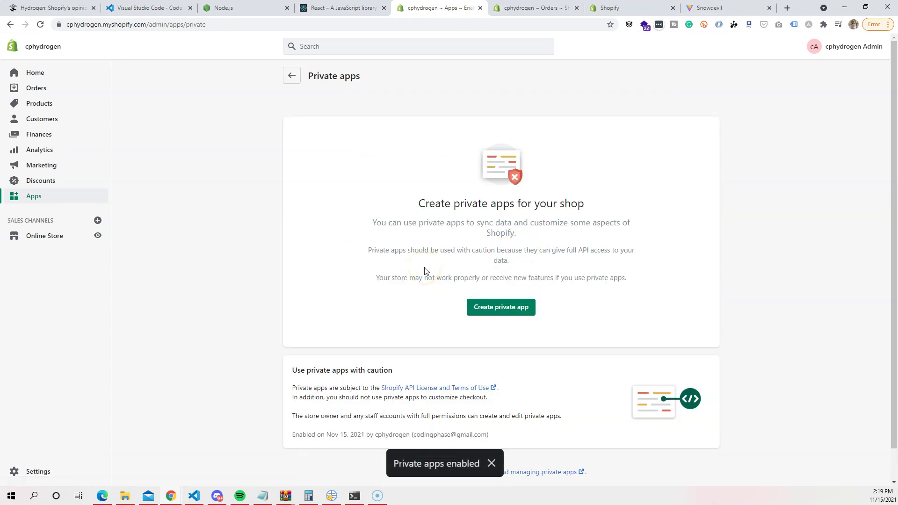
{"action": "left_click", "coordinate": [497, 306]}
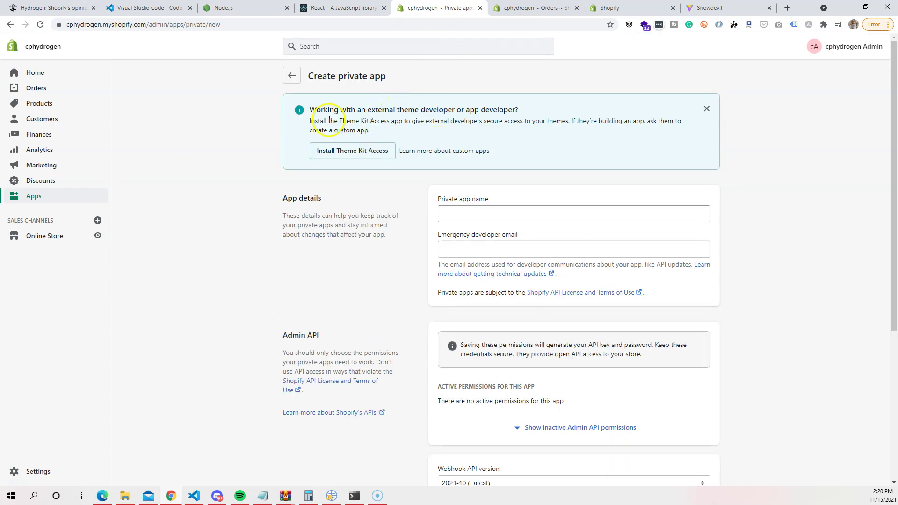
Step: Name the private app 'cphydrogen' and autofill the emergency developer email field
{"action": "scroll", "coordinate": [331, 124], "scroll_direction": "down", "scroll_amount": 5}
{"action": "scroll", "coordinate": [363, 135], "scroll_direction": "up", "scroll_amount": 2}
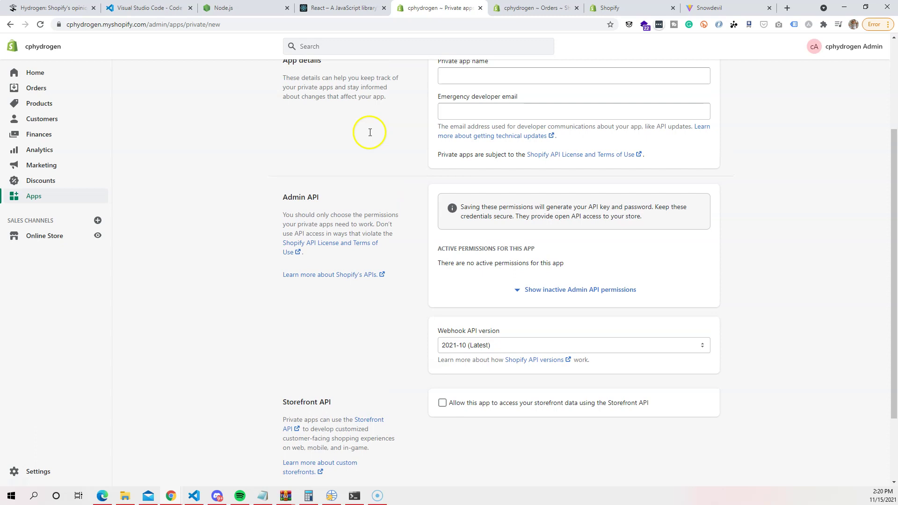
{"action": "scroll", "coordinate": [421, 154], "scroll_direction": "up", "scroll_amount": 3}
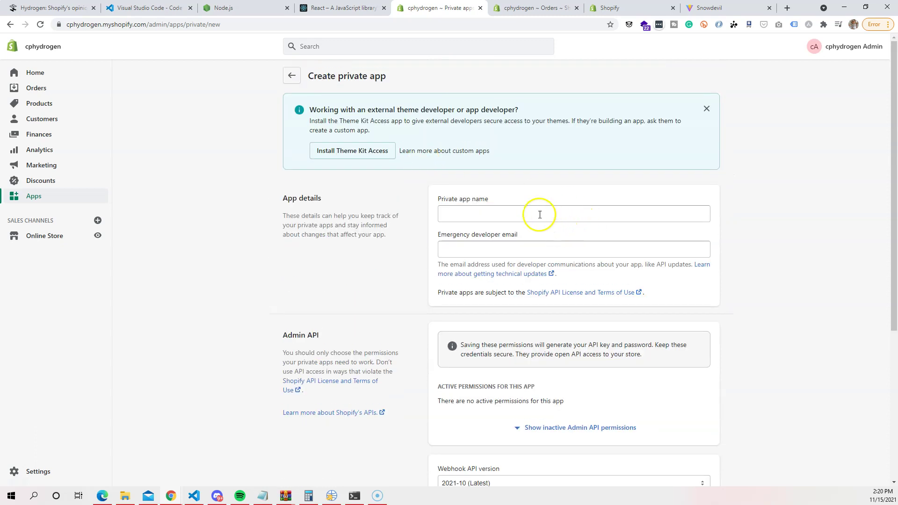
{"action": "left_click", "coordinate": [523, 209]}
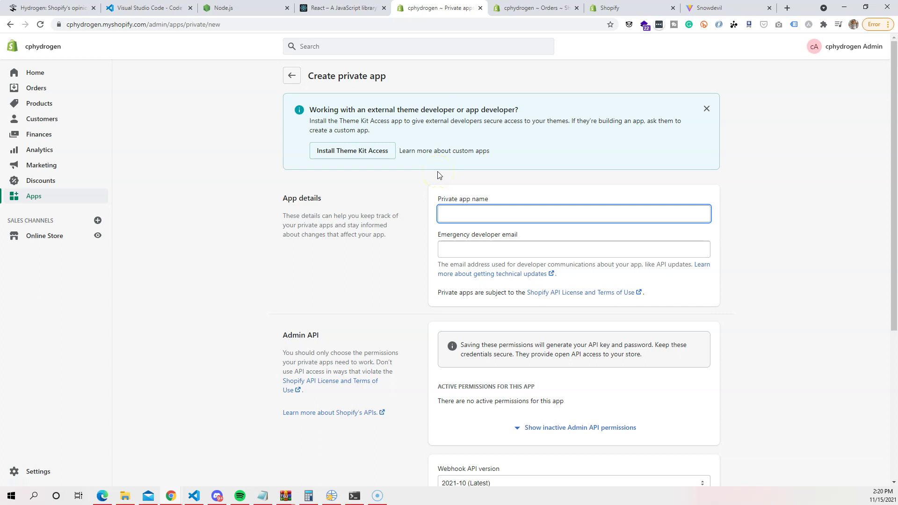
{"action": "type", "text": "cphydrogen"}
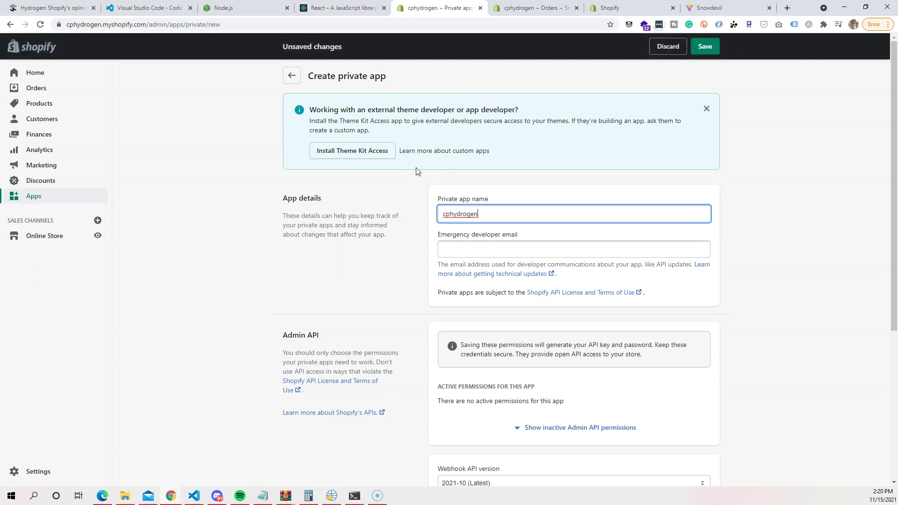
{"action": "left_click", "coordinate": [507, 252]}
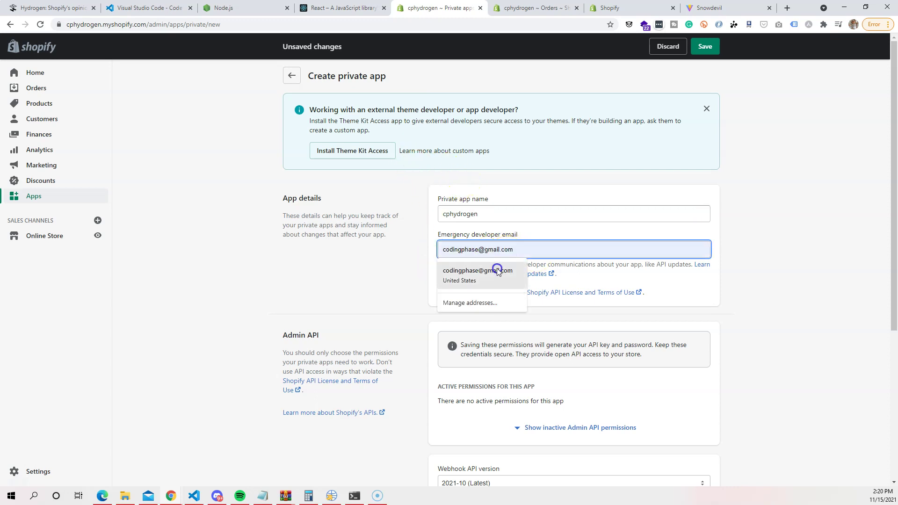
{"action": "left_click", "coordinate": [497, 266]}
{"action": "scroll", "coordinate": [400, 252], "scroll_direction": "down", "scroll_amount": 3}
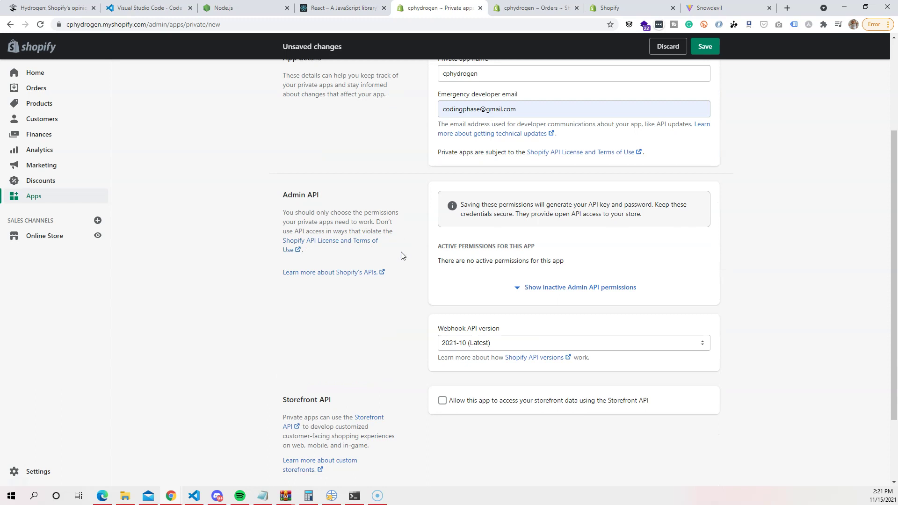
{"action": "scroll", "coordinate": [400, 255], "scroll_direction": "down", "scroll_amount": 1}
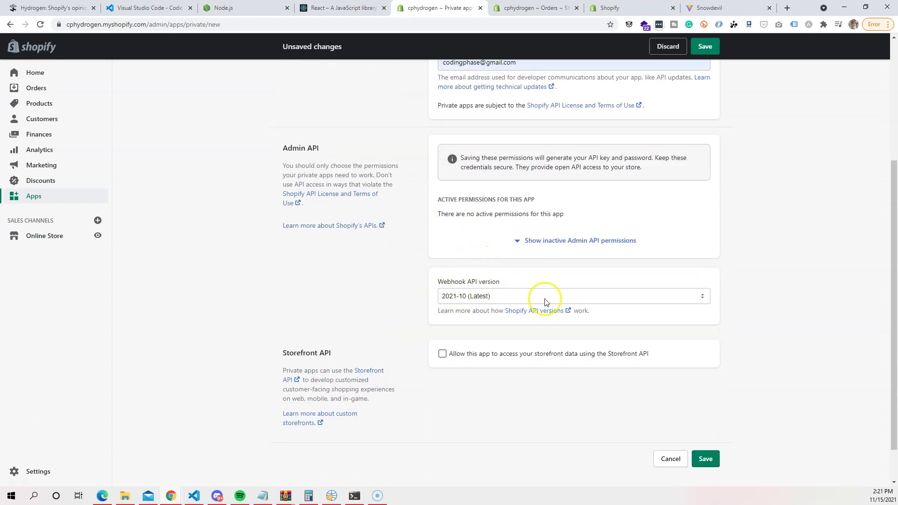
Step: Allow the app Storefront API access, including product inventory read permission
{"action": "left_click", "coordinate": [441, 354]}
{"action": "scroll", "coordinate": [425, 196], "scroll_direction": "down", "scroll_amount": 5}
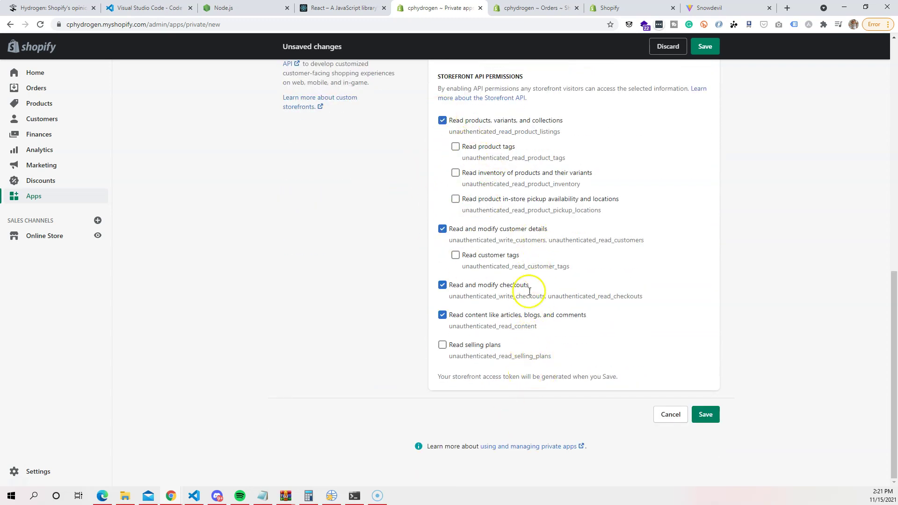
{"action": "left_click", "coordinate": [478, 178]}
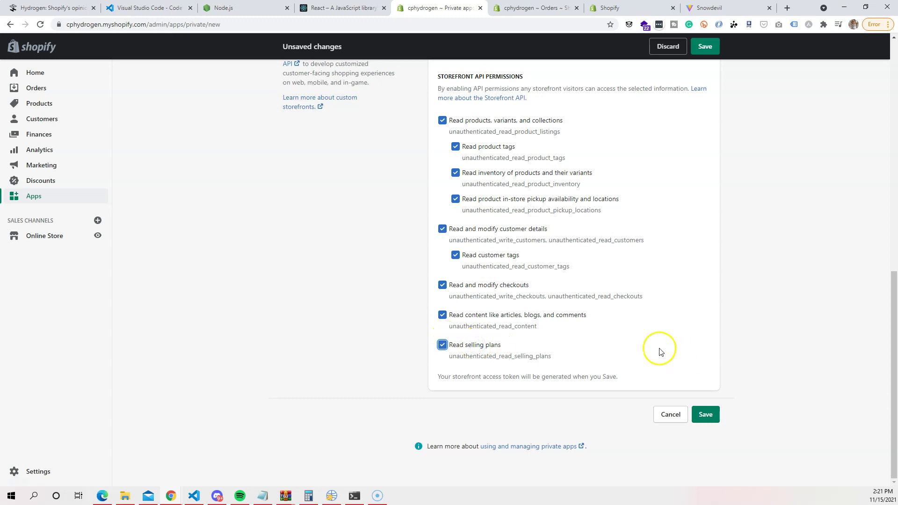
{"action": "scroll", "coordinate": [525, 209], "scroll_direction": "up", "scroll_amount": 2}
{"action": "scroll", "coordinate": [501, 305], "scroll_direction": "down", "scroll_amount": 2}
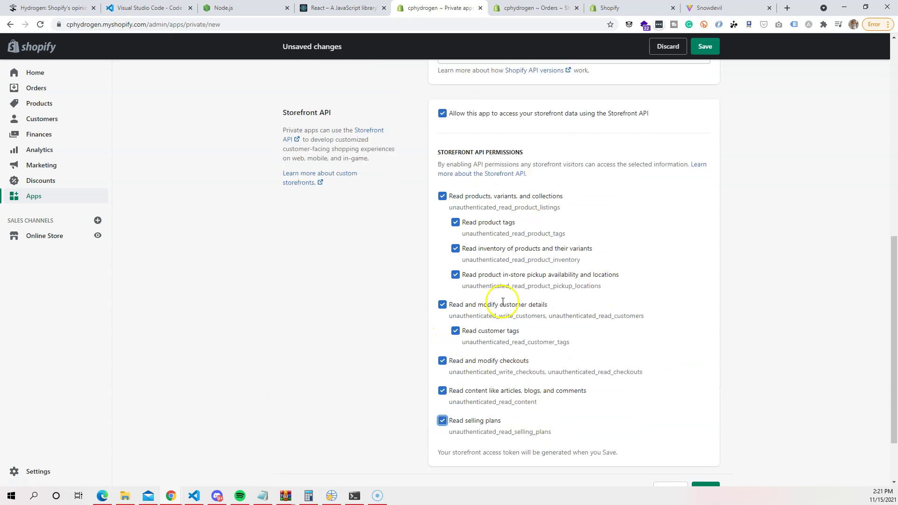
Step: Save and create the cphydrogen private app, then copy its storefront access token
{"action": "left_click", "coordinate": [706, 414]}
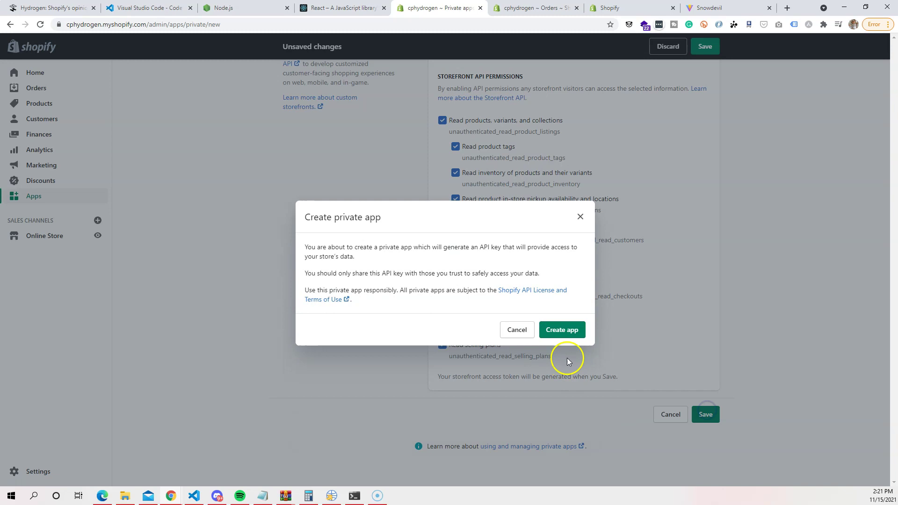
{"action": "left_click", "coordinate": [571, 331]}
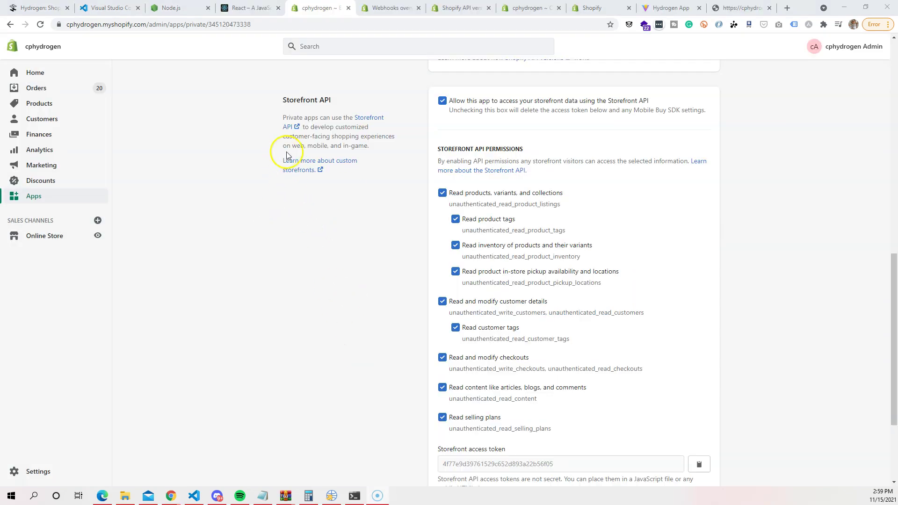
{"action": "scroll", "coordinate": [311, 187], "scroll_direction": "down", "scroll_amount": 3}
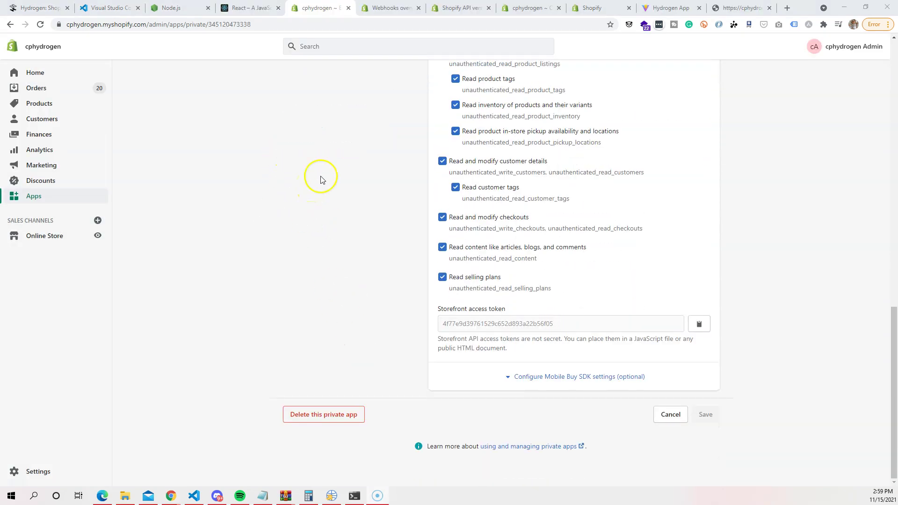
{"action": "left_click", "coordinate": [699, 324]}
{"action": "key", "text": "alt+Tab"}
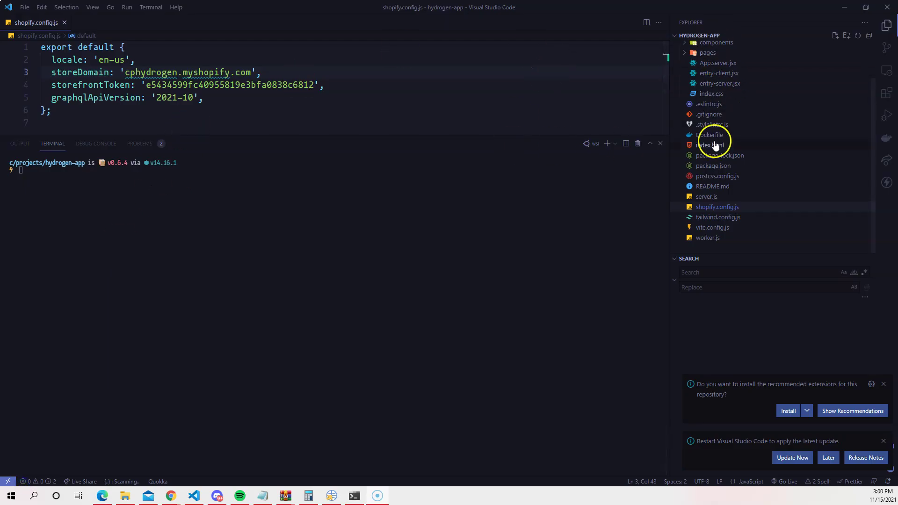
Step: Paste the new storefront access token into src/shopify.config.js
{"action": "scroll", "coordinate": [716, 143], "scroll_direction": "up", "scroll_amount": 2}
{"action": "left_click", "coordinate": [713, 77]}
{"action": "scroll", "coordinate": [706, 140], "scroll_direction": "down", "scroll_amount": 2}
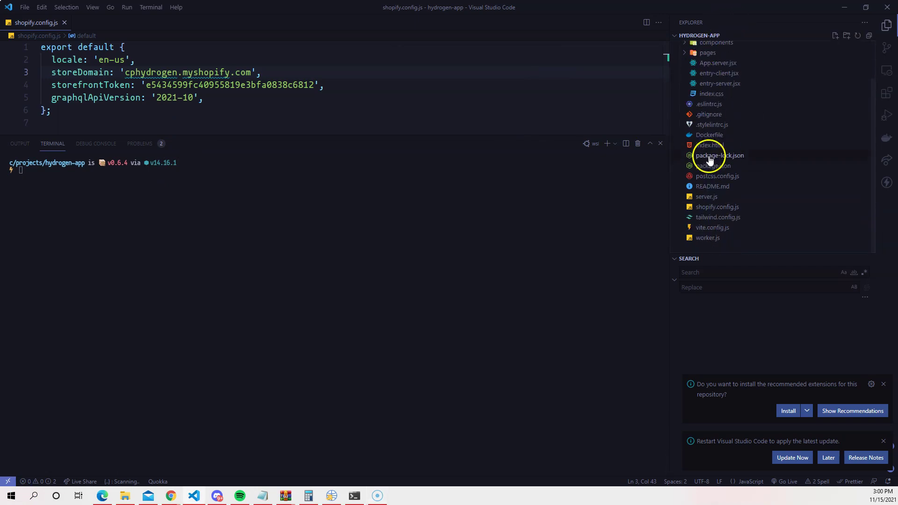
{"action": "left_click", "coordinate": [726, 207]}
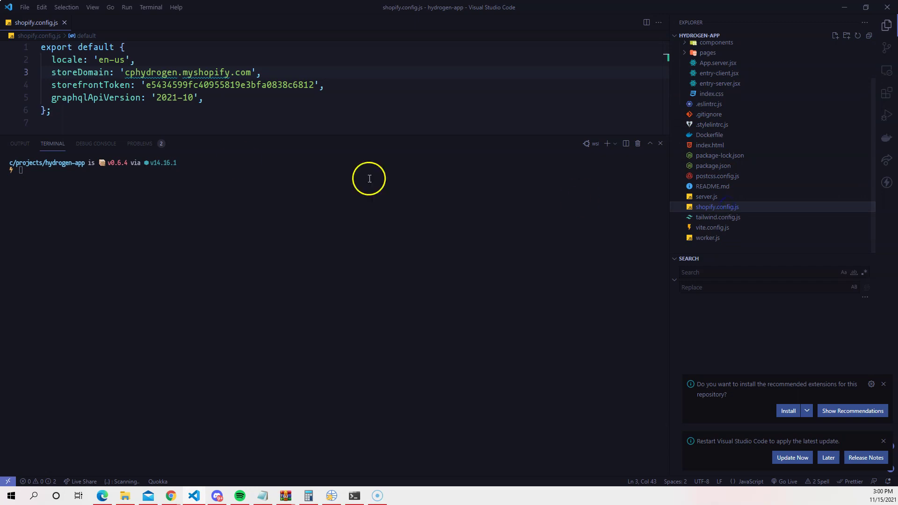
{"action": "left_click_drag", "start_coordinate": [125, 72], "coordinate": [178, 70]}
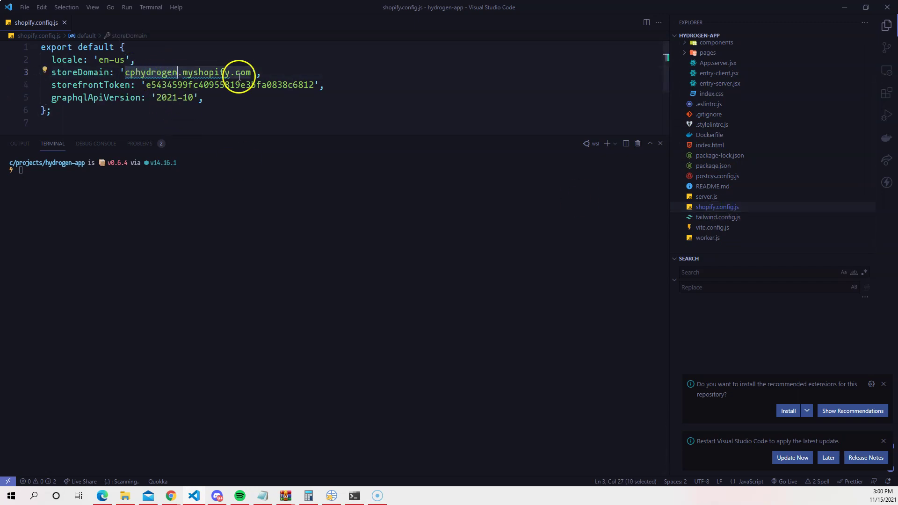
{"action": "left_click", "coordinate": [146, 85]}
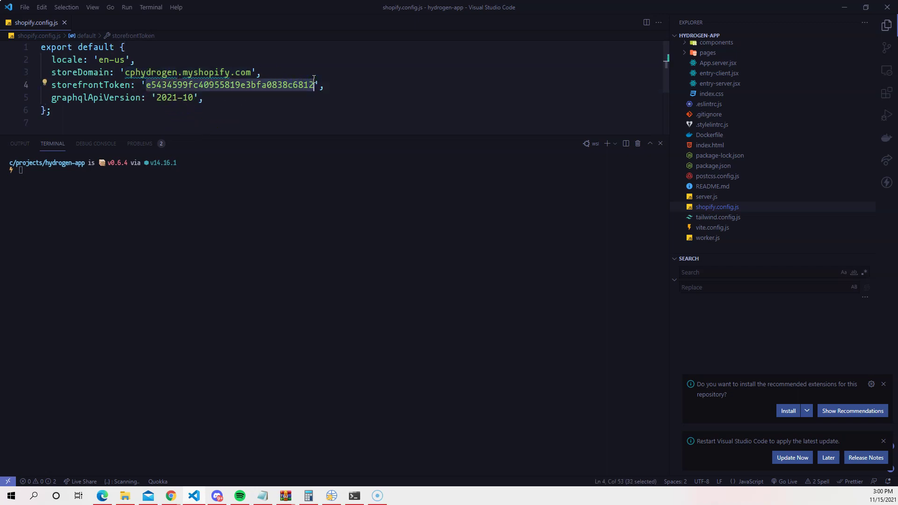
{"action": "key", "text": "ctrl+v"}
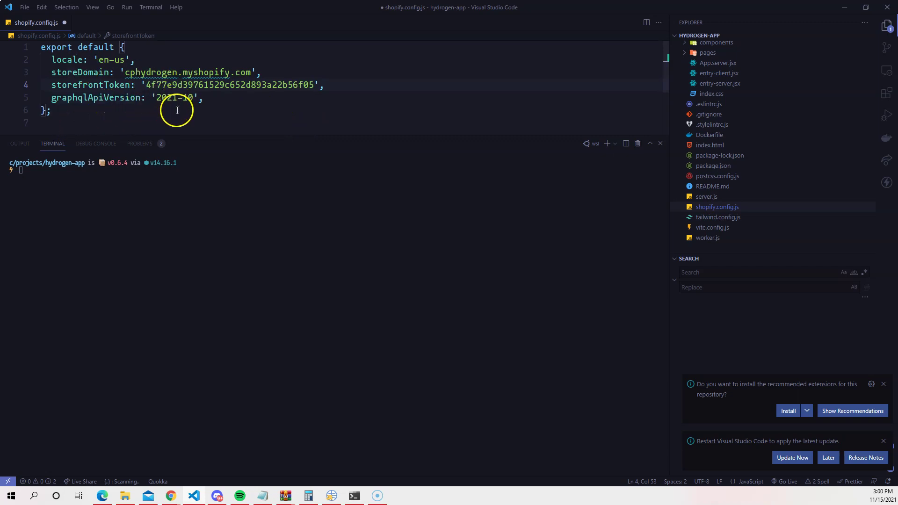
Step: Save shopify.config.js and start the Hydrogen dev server in the terminal
{"action": "left_click", "coordinate": [151, 98]}
{"action": "left_click_drag", "start_coordinate": [157, 98], "coordinate": [169, 99]}
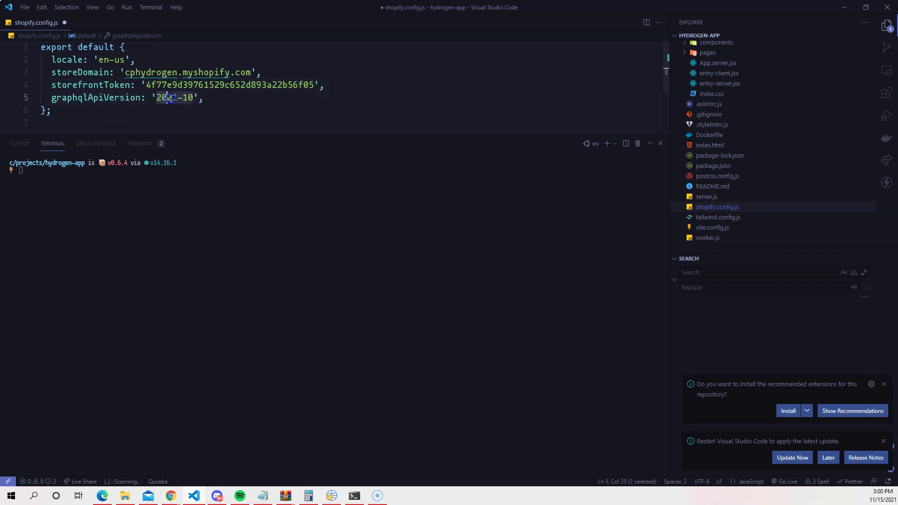
{"action": "left_click", "coordinate": [196, 99]}
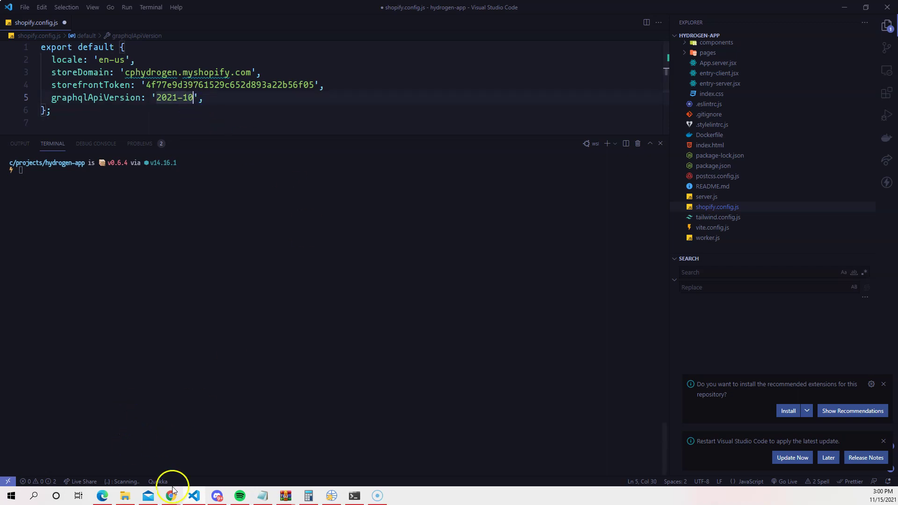
{"action": "key", "text": "ctrl+s"}
{"action": "left_click", "coordinate": [192, 237]}
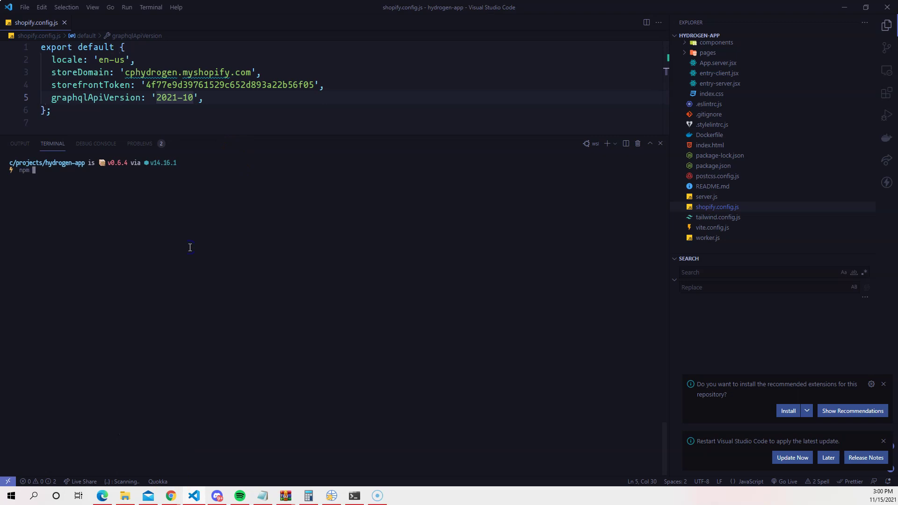
{"action": "key", "text": "Return"}
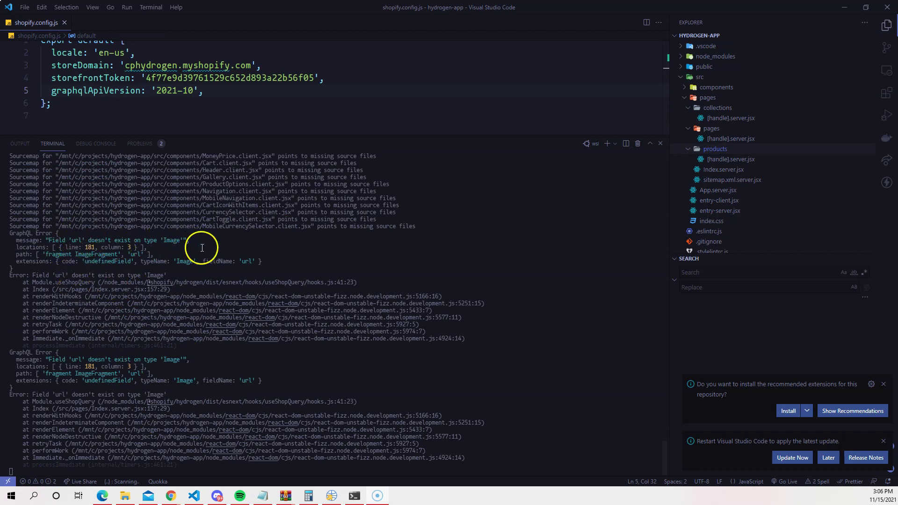
Step: Replace the graphqlApiVersion value with 'unstable' and save shopify.config.js
{"action": "left_click_drag", "start_coordinate": [194, 90], "coordinate": [156, 86]}
{"action": "type", "text": "unstable"}
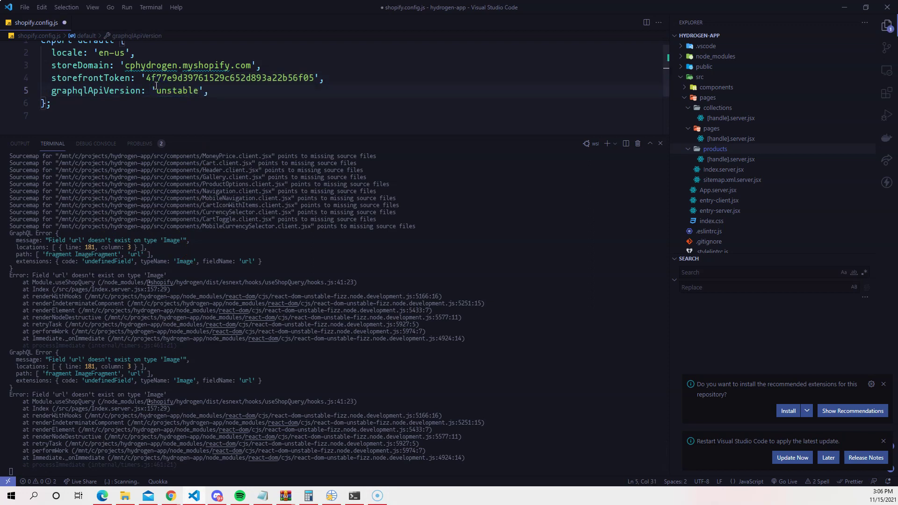
{"action": "left_click", "coordinate": [193, 115]}
{"action": "key", "text": "ctrl+s"}
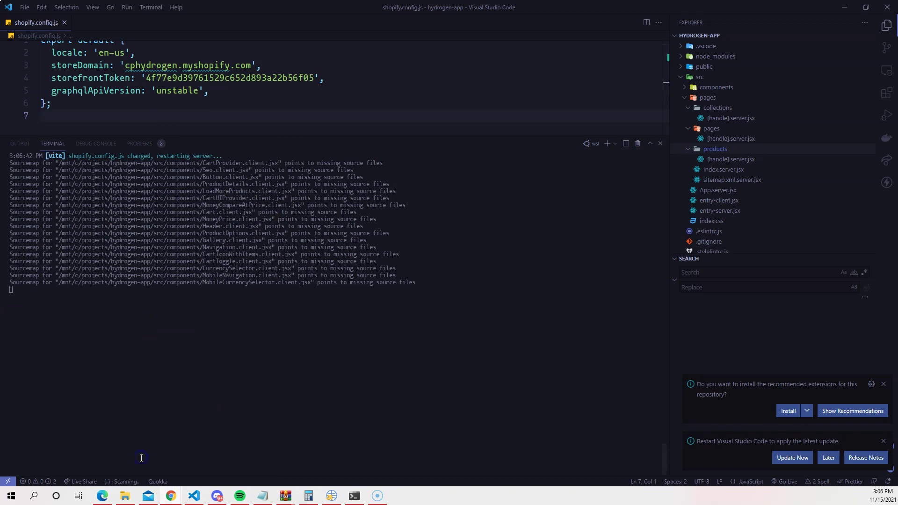
Step: Reload localhost:3000 to show the cphydrogen store's name, product counts and products
{"action": "mouse_move", "coordinate": [175, 495]}
{"action": "left_click", "coordinate": [220, 458]}
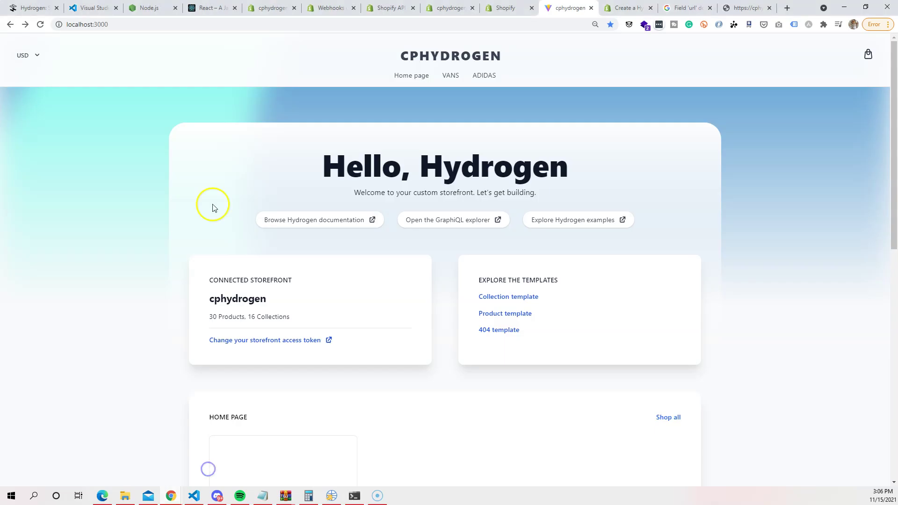
{"action": "left_click", "coordinate": [40, 24]}
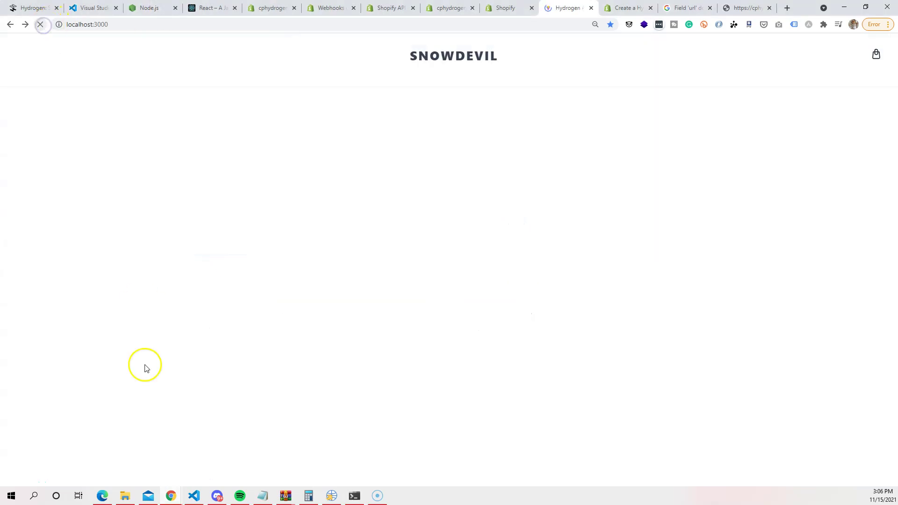
{"action": "scroll", "coordinate": [301, 151], "scroll_direction": "down", "scroll_amount": 4}
{"action": "scroll", "coordinate": [300, 152], "scroll_direction": "up", "scroll_amount": 4}
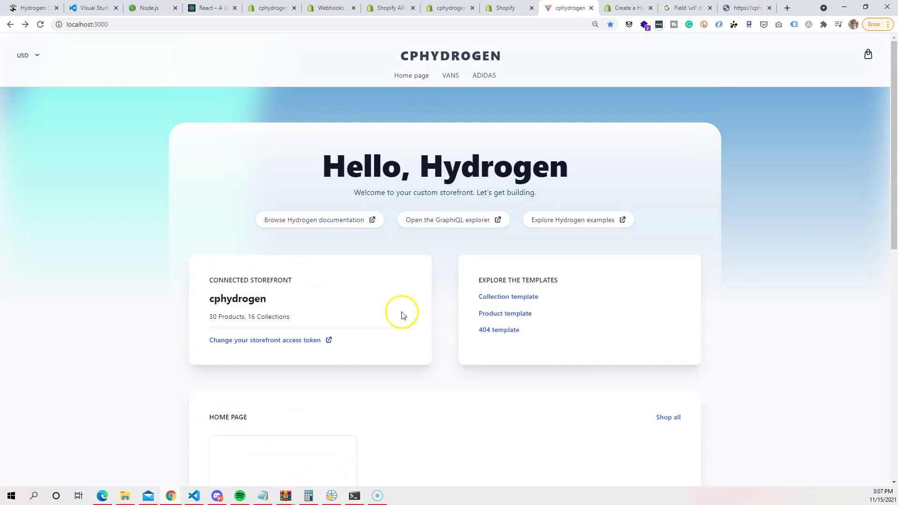
{"action": "left_click_drag", "start_coordinate": [206, 299], "coordinate": [329, 315]}
{"action": "left_click", "coordinate": [319, 300]}
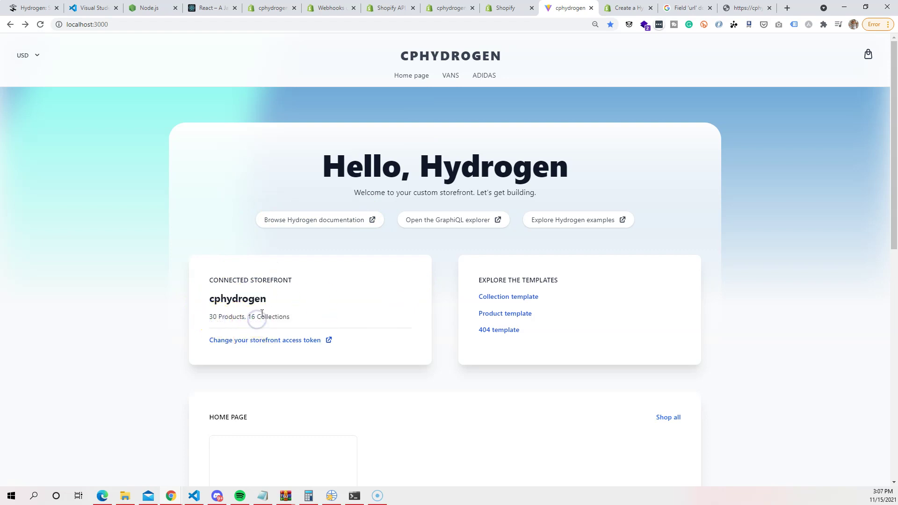
{"action": "scroll", "coordinate": [365, 271], "scroll_direction": "down", "scroll_amount": 6}
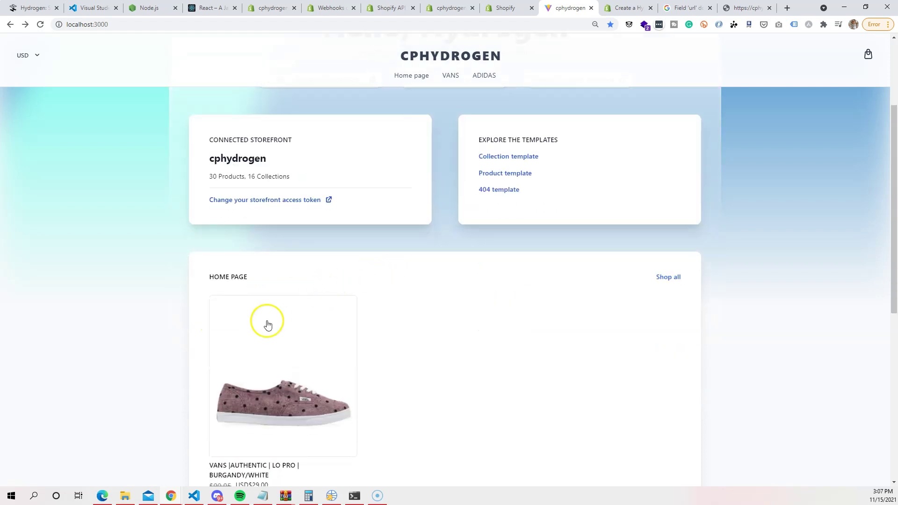
{"action": "scroll", "coordinate": [280, 206], "scroll_direction": "down", "scroll_amount": 1}
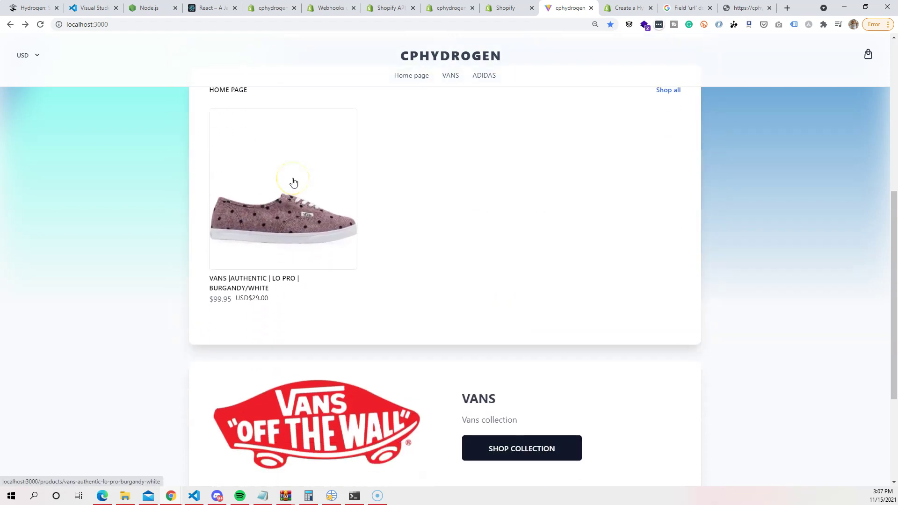
{"action": "scroll", "coordinate": [294, 183], "scroll_direction": "down", "scroll_amount": 3}
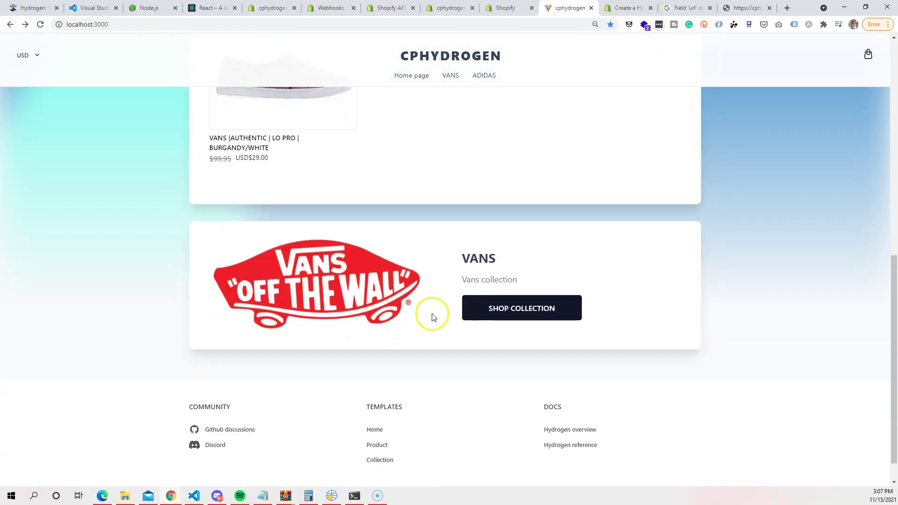
Step: Open the VANS collection with its 10 products, then go to the admin Orders tab
{"action": "middle_click", "coordinate": [511, 309]}
{"action": "scroll", "coordinate": [563, 383], "scroll_direction": "up", "scroll_amount": 10}
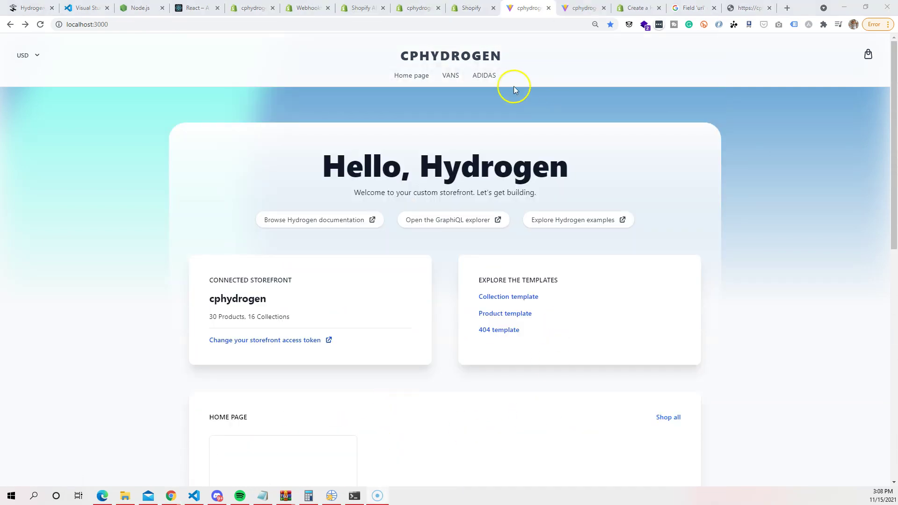
{"action": "left_click", "coordinate": [450, 76]}
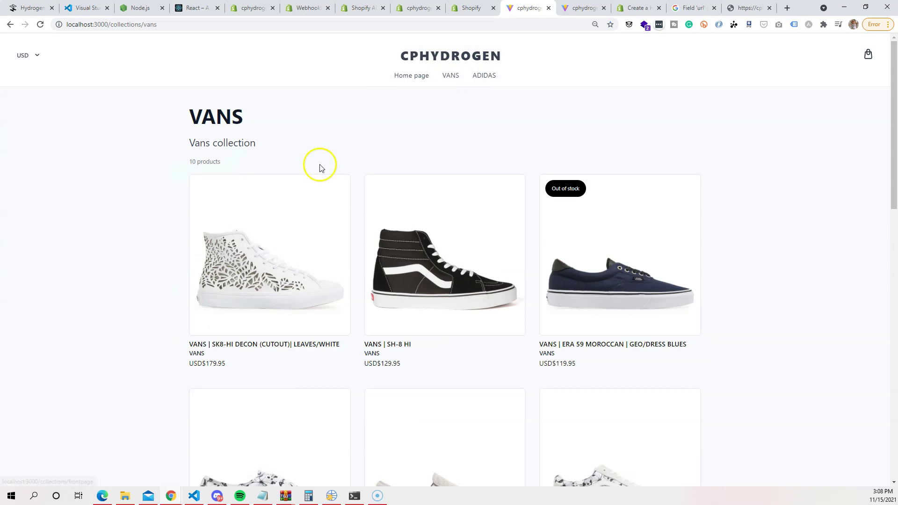
{"action": "scroll", "coordinate": [320, 168], "scroll_direction": "down", "scroll_amount": 6}
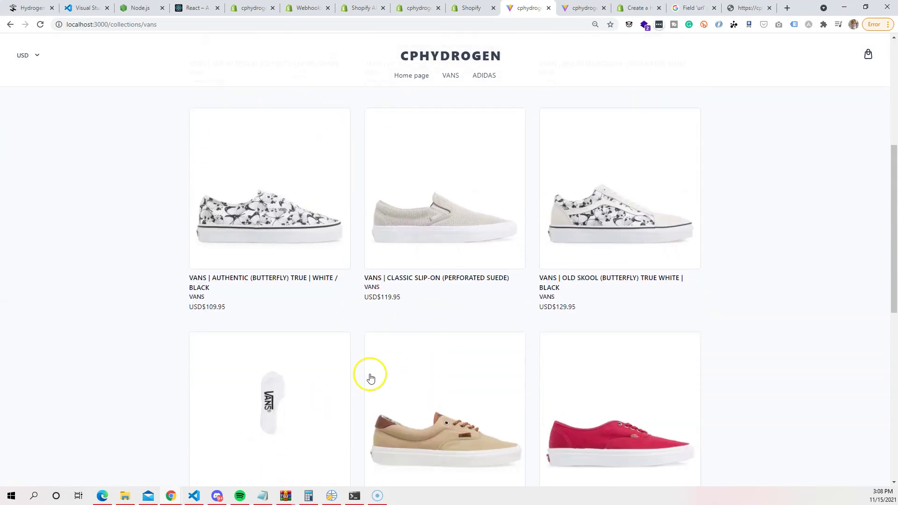
{"action": "scroll", "coordinate": [493, 260], "scroll_direction": "up", "scroll_amount": 5}
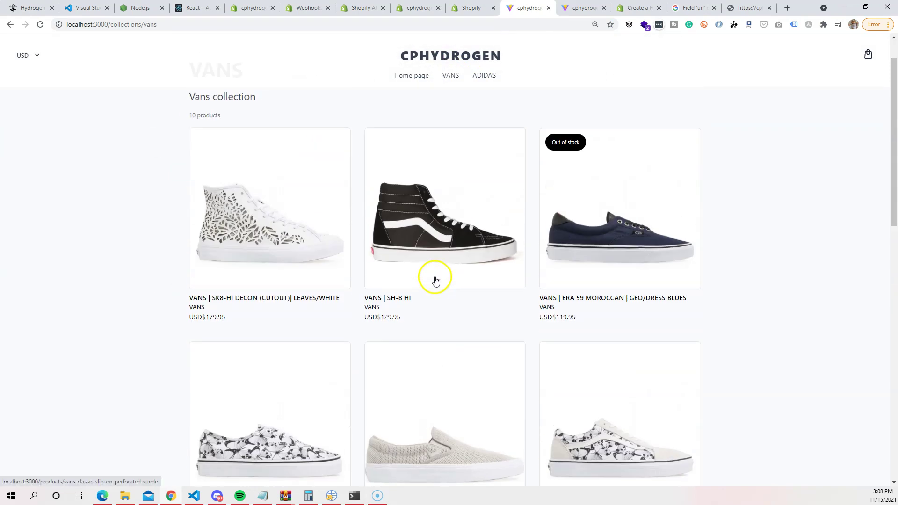
{"action": "left_click", "coordinate": [426, 8]}
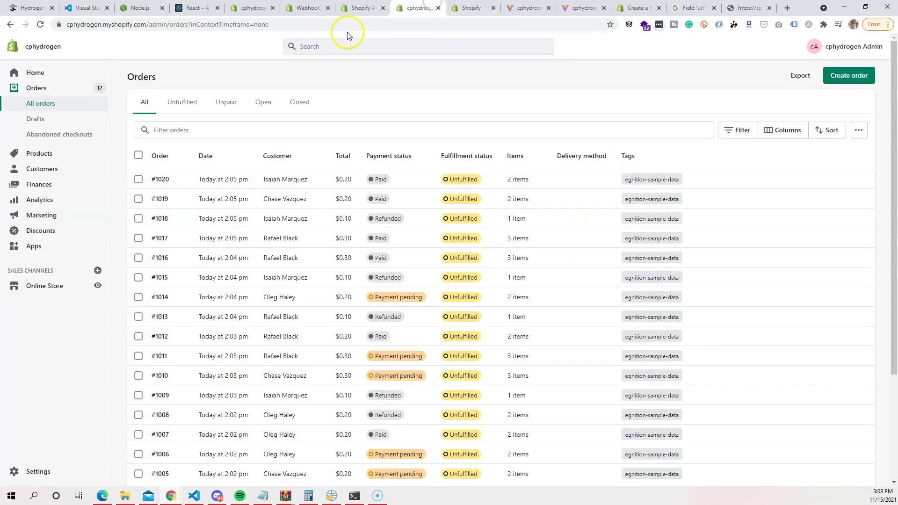
Step: Filter the admin product list by 'adidas' to show 4 items, then return to the storefront tab
{"action": "left_click", "coordinate": [62, 152]}
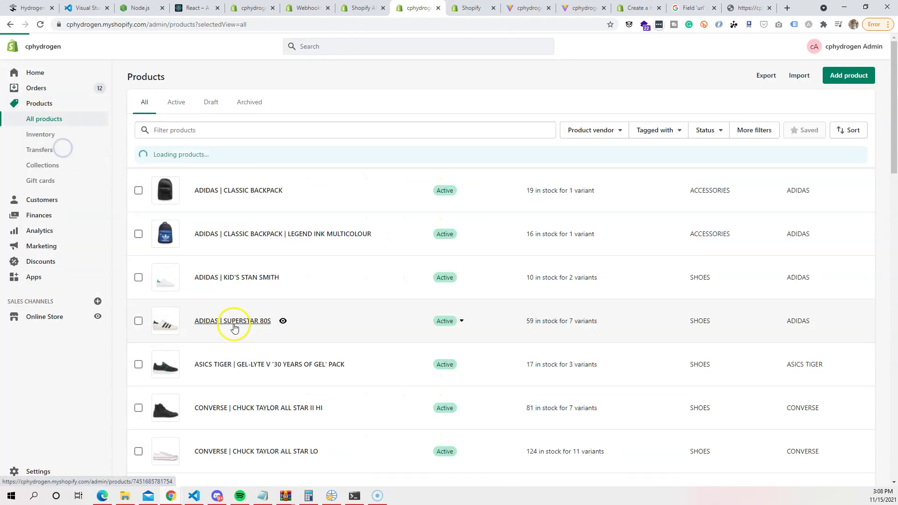
{"action": "left_click", "coordinate": [298, 130]}
{"action": "type", "text": "adidas"}
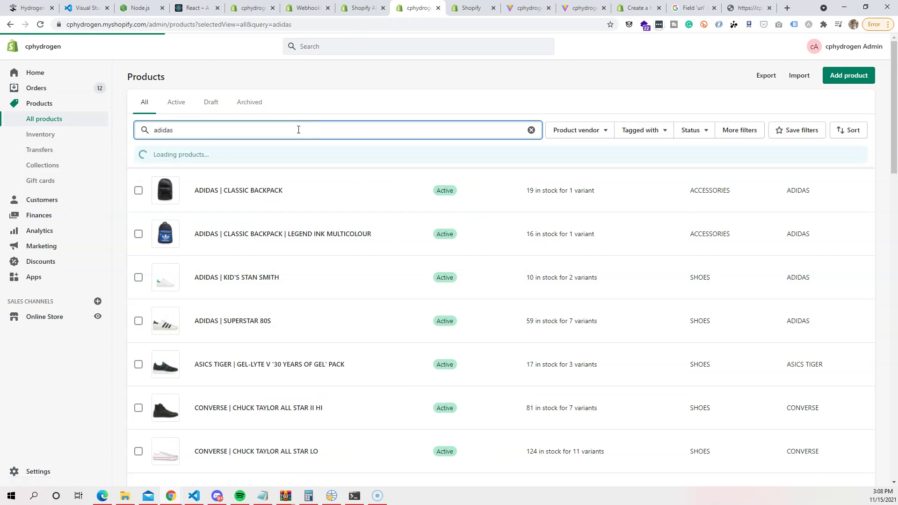
{"action": "left_click", "coordinate": [225, 114]}
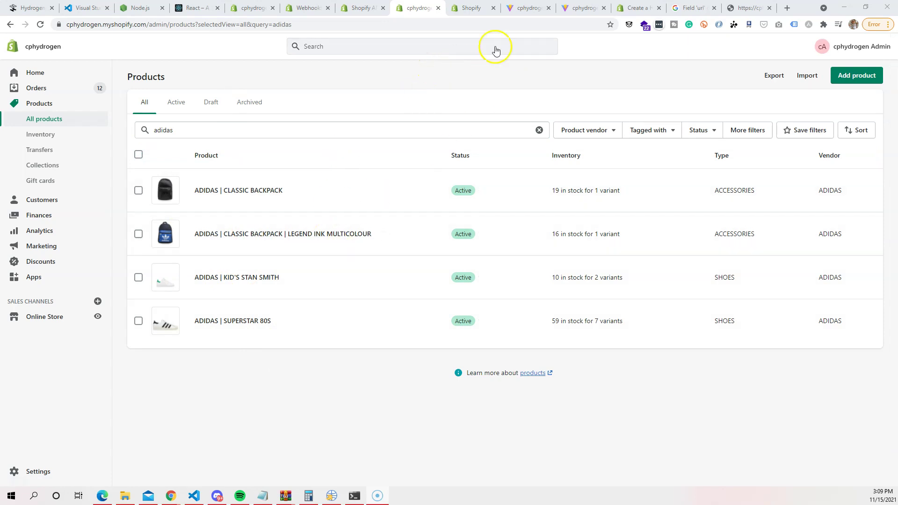
{"action": "left_click", "coordinate": [532, 10]}
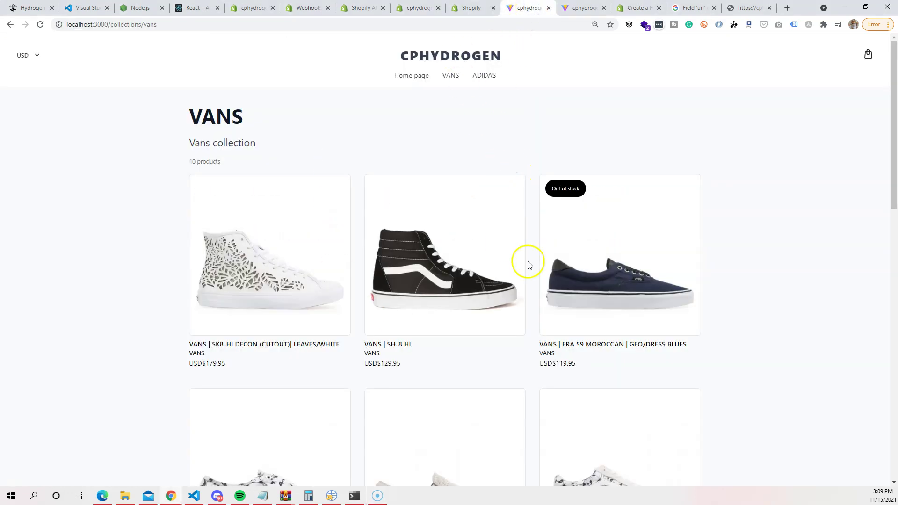
Step: Browse the ADIDAS collection's 4 products, check the cart is empty, then open a blank tab
{"action": "left_click", "coordinate": [489, 79]}
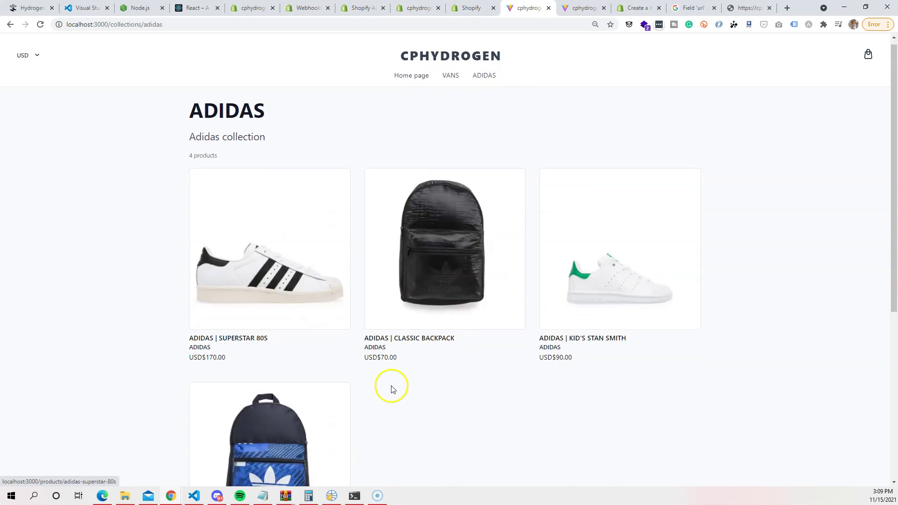
{"action": "scroll", "coordinate": [369, 280], "scroll_direction": "down", "scroll_amount": 4}
{"action": "left_click", "coordinate": [869, 56]}
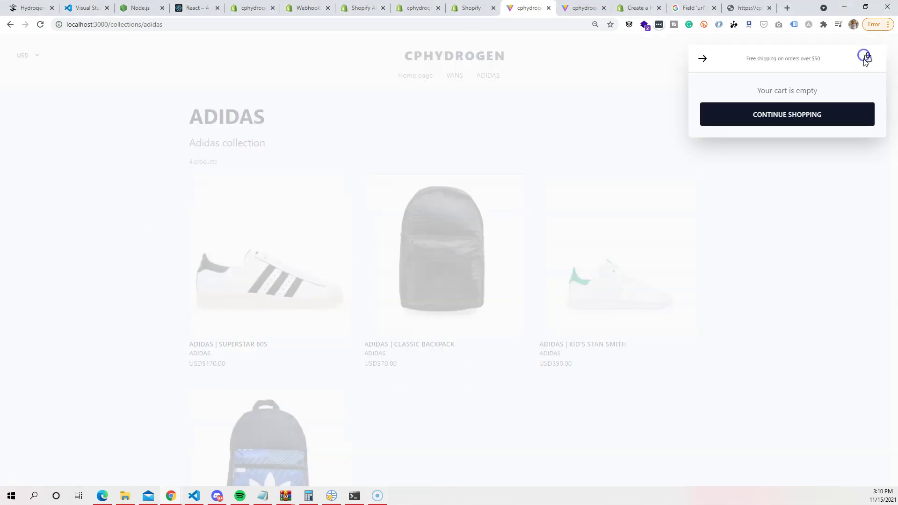
{"action": "left_click", "coordinate": [703, 58]}
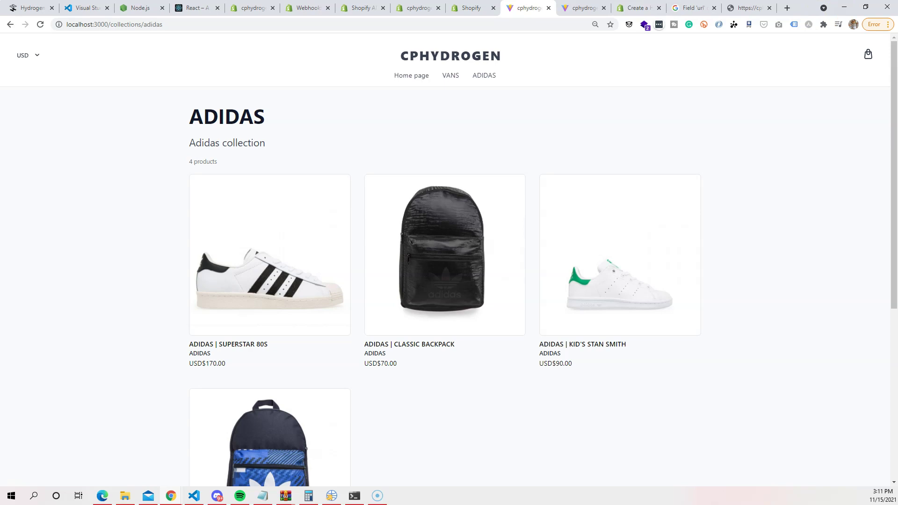
{"action": "left_click", "coordinate": [787, 8]}
Step: Load codingphase.com and scroll from Career Paths down to the Latest News section
{"action": "type", "text": "cod"}
{"action": "key", "text": "Return"}
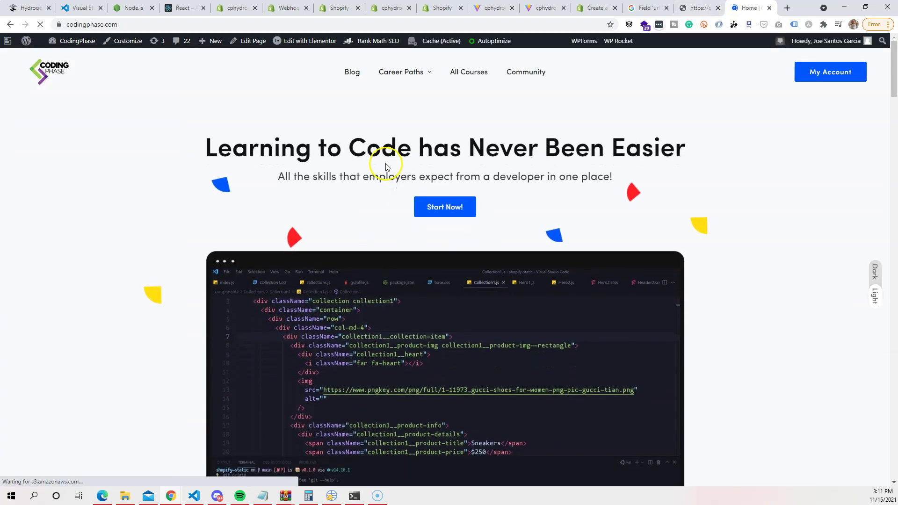
{"action": "mouse_move", "coordinate": [415, 74]}
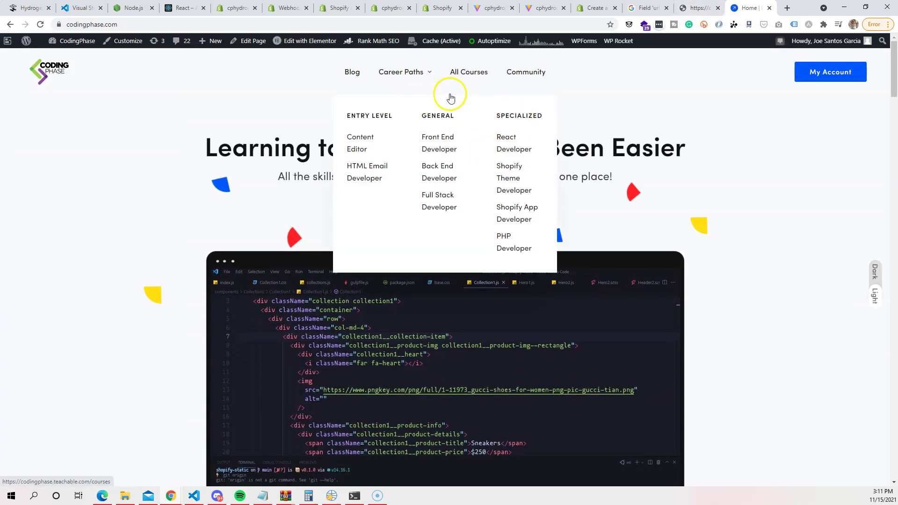
{"action": "scroll", "coordinate": [295, 361], "scroll_direction": "down", "scroll_amount": 15}
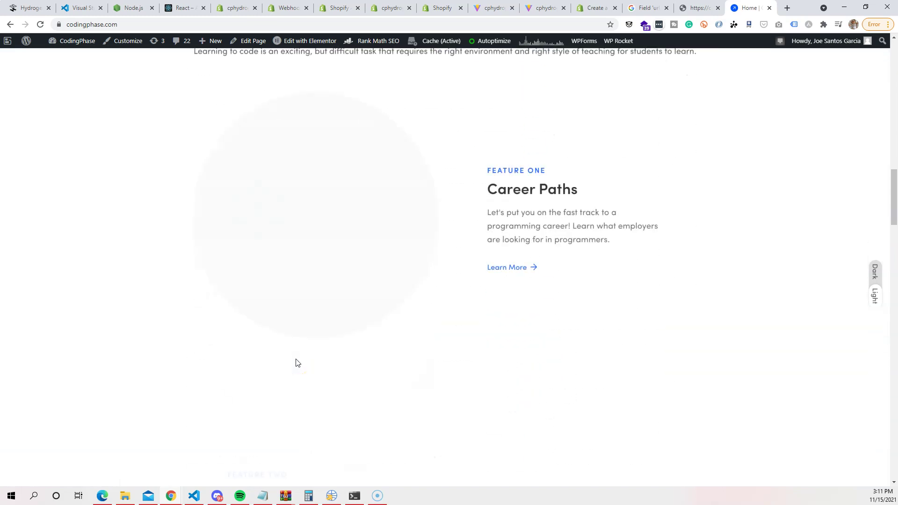
{"action": "scroll", "coordinate": [296, 363], "scroll_direction": "down", "scroll_amount": 20}
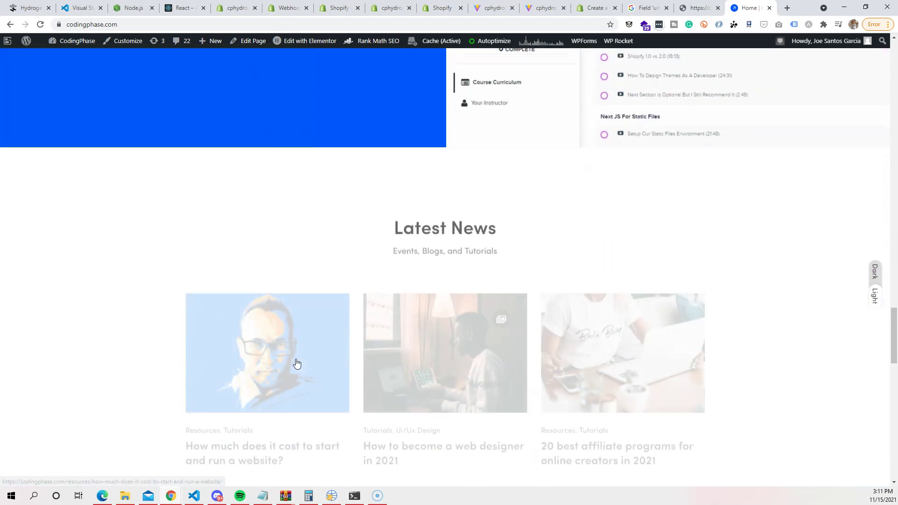